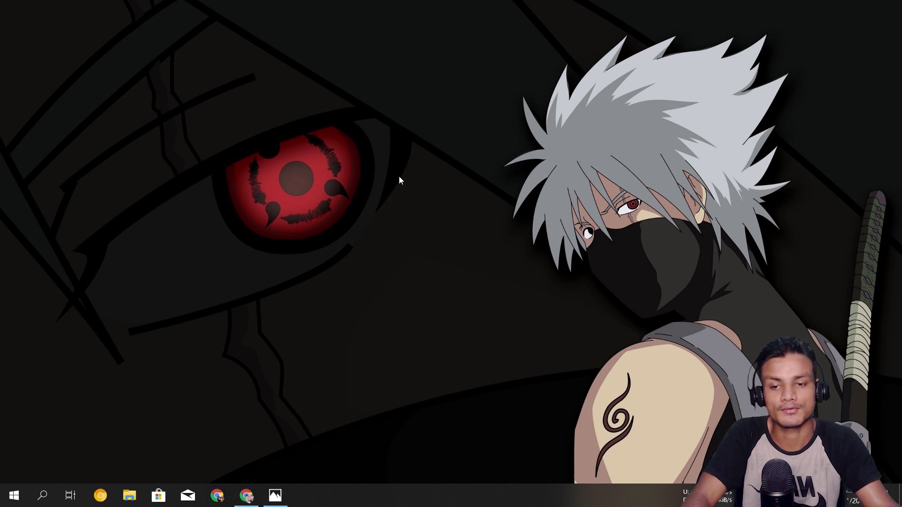
Restore the Chrome window showing the CodeDead DeadLock download page.
{"action": "left_click", "coordinate": [246, 496]}
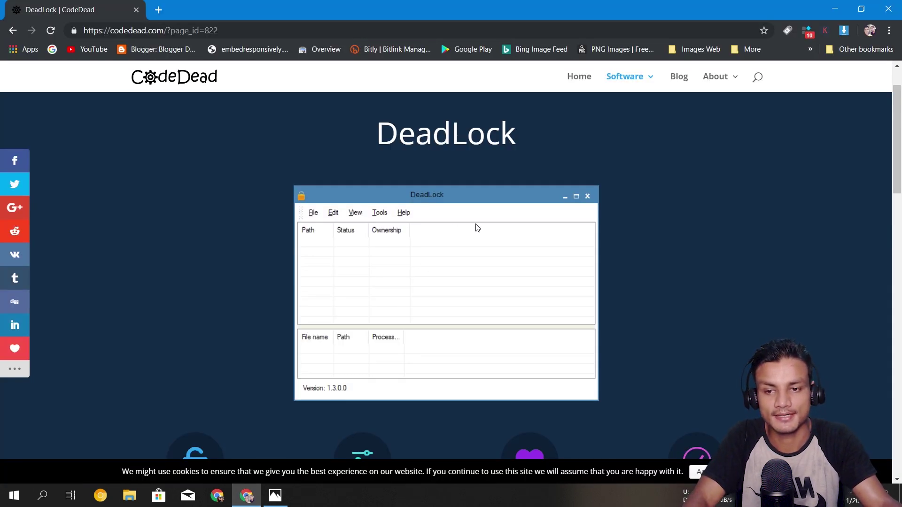
Read through the DeadLock page, highlighting and then clearing the Unlocking feature paragraph.
{"action": "scroll", "coordinate": [382, 176], "scroll_direction": "up", "scroll_amount": 2}
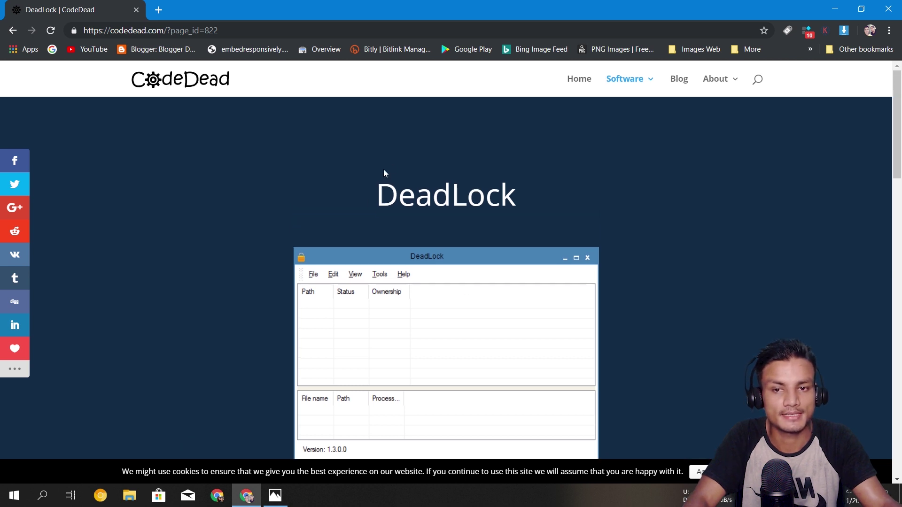
{"action": "scroll", "coordinate": [530, 212], "scroll_direction": "down", "scroll_amount": 3}
{"action": "scroll", "coordinate": [451, 227], "scroll_direction": "down", "scroll_amount": 1}
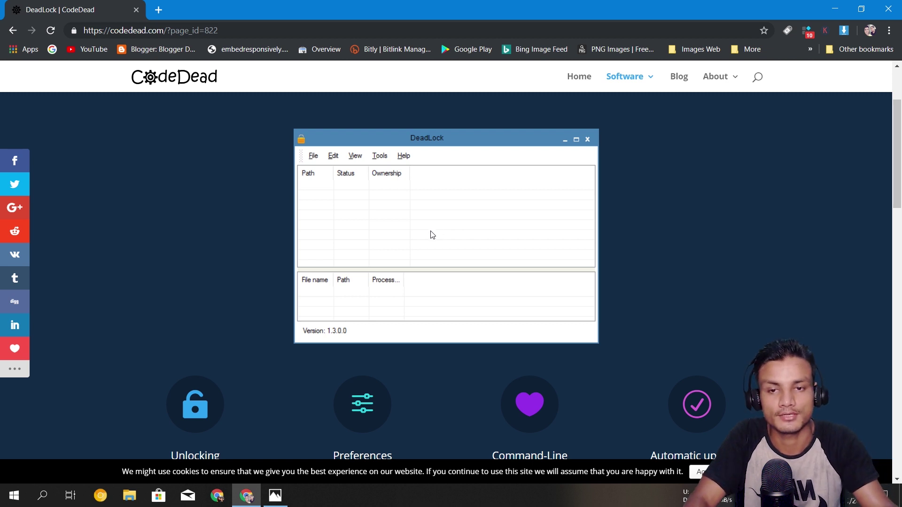
{"action": "scroll", "coordinate": [424, 227], "scroll_direction": "down", "scroll_amount": 3}
{"action": "scroll", "coordinate": [421, 216], "scroll_direction": "up", "scroll_amount": 4}
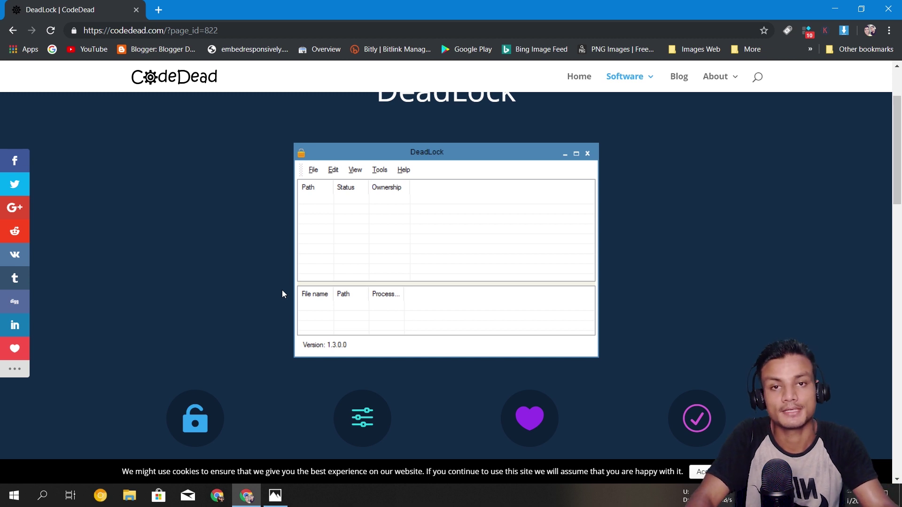
{"action": "scroll", "coordinate": [279, 322], "scroll_direction": "down", "scroll_amount": 3}
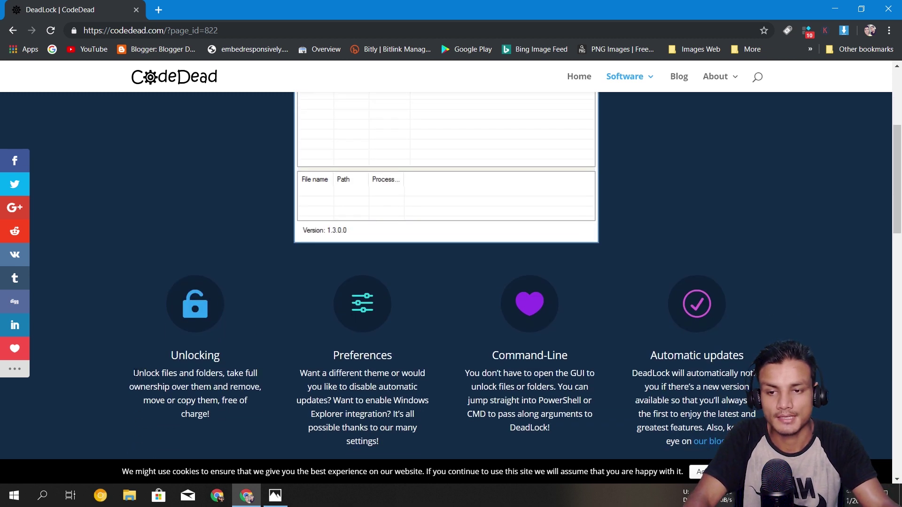
{"action": "left_click_drag", "start_coordinate": [132, 321], "coordinate": [228, 356]}
{"action": "scroll", "coordinate": [231, 310], "scroll_direction": "down", "scroll_amount": 1}
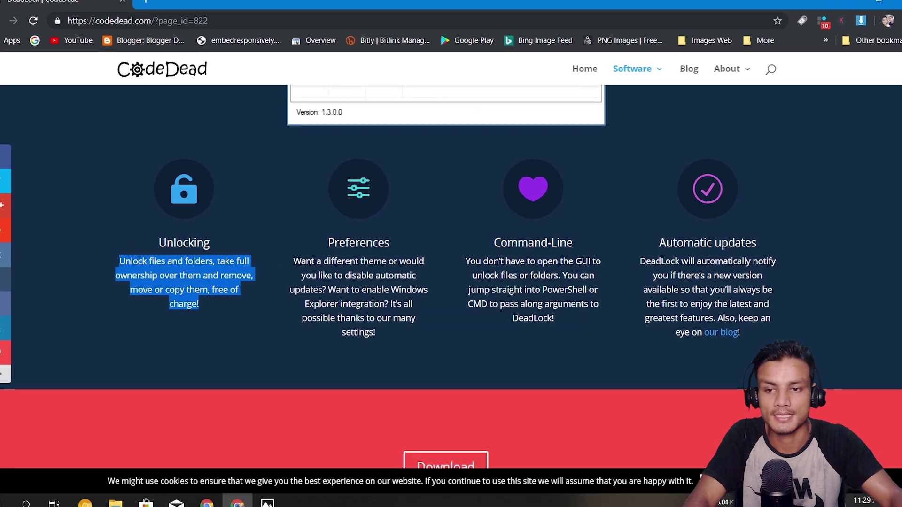
{"action": "left_click", "coordinate": [139, 261]}
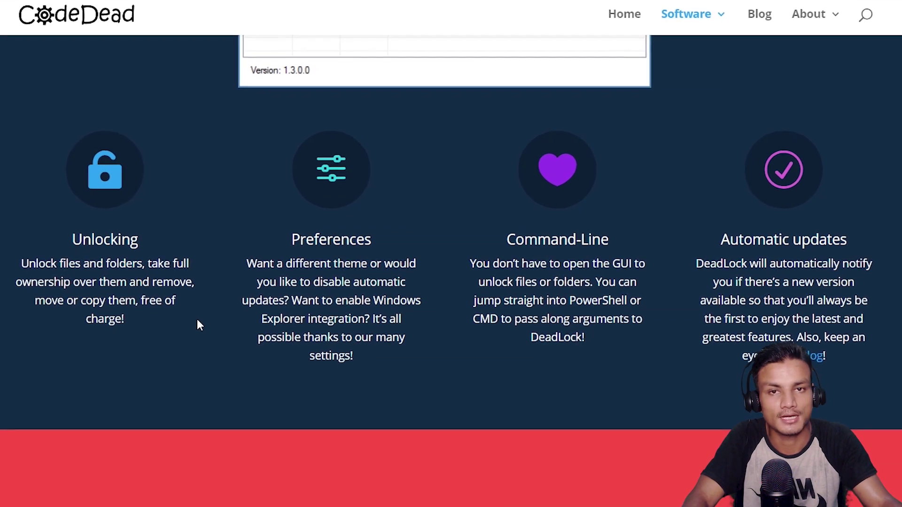
Scroll down to the red Download section of the DeadLock page.
{"action": "scroll", "coordinate": [336, 270], "scroll_direction": "up", "scroll_amount": 5}
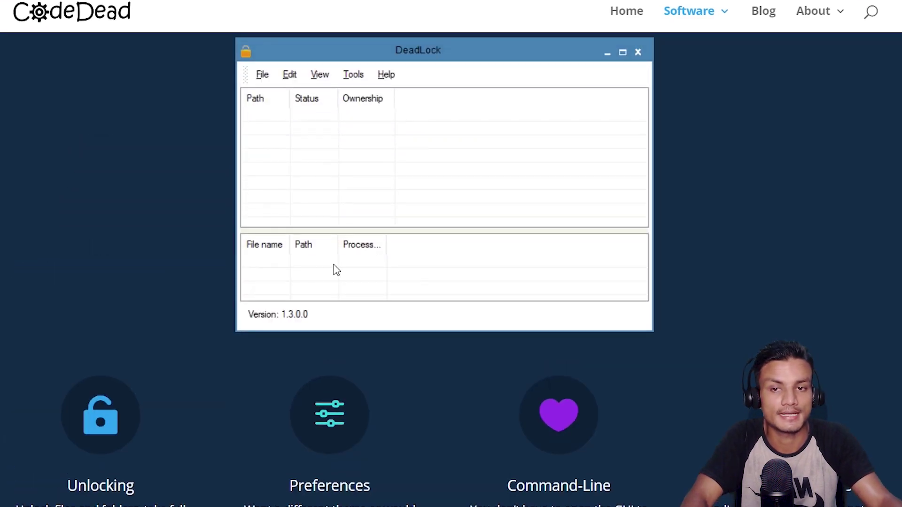
{"action": "scroll", "coordinate": [211, 304], "scroll_direction": "down", "scroll_amount": 3}
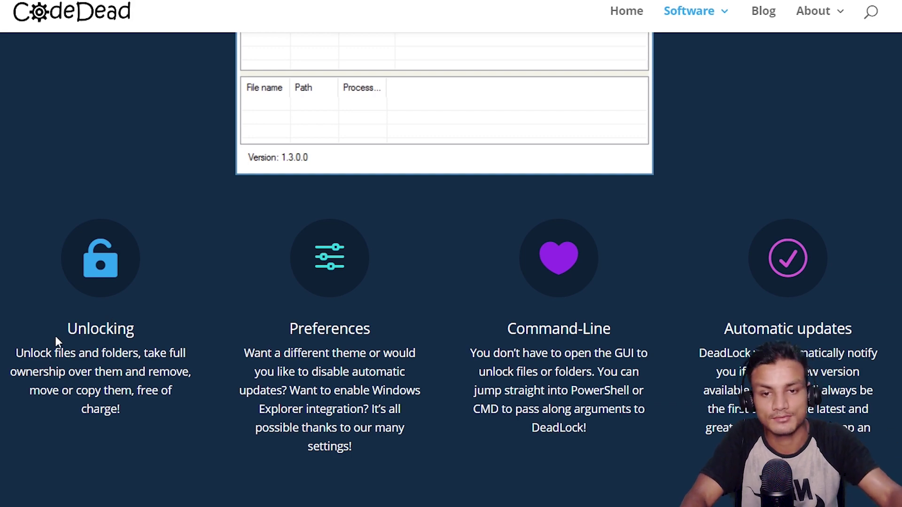
{"action": "scroll", "coordinate": [348, 342], "scroll_direction": "down", "scroll_amount": 3}
{"action": "scroll", "coordinate": [350, 338], "scroll_direction": "up", "scroll_amount": 9}
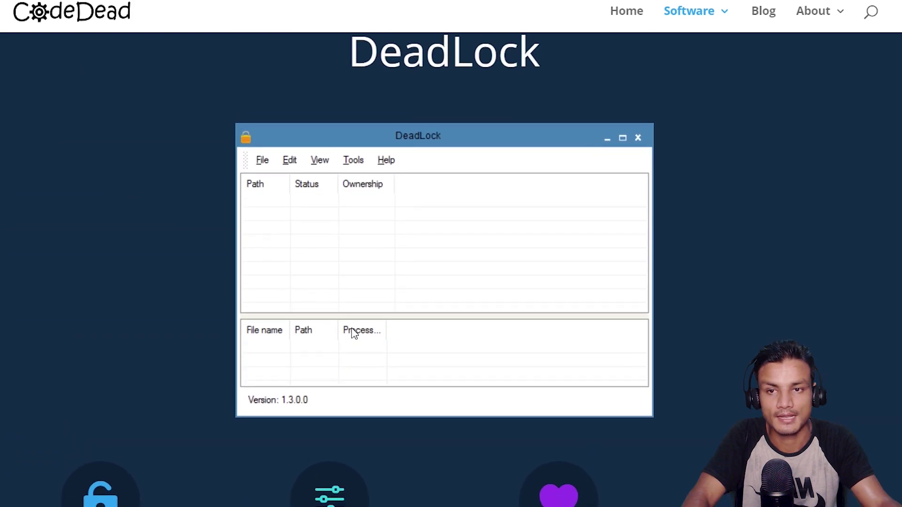
{"action": "scroll", "coordinate": [376, 301], "scroll_direction": "down", "scroll_amount": 4}
{"action": "scroll", "coordinate": [390, 291], "scroll_direction": "down", "scroll_amount": 12}
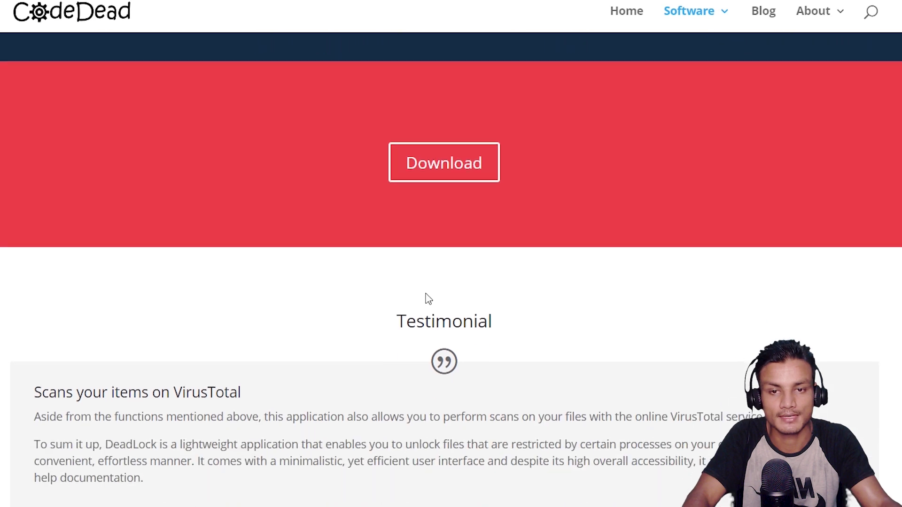
{"action": "scroll", "coordinate": [427, 298], "scroll_direction": "up", "scroll_amount": 2}
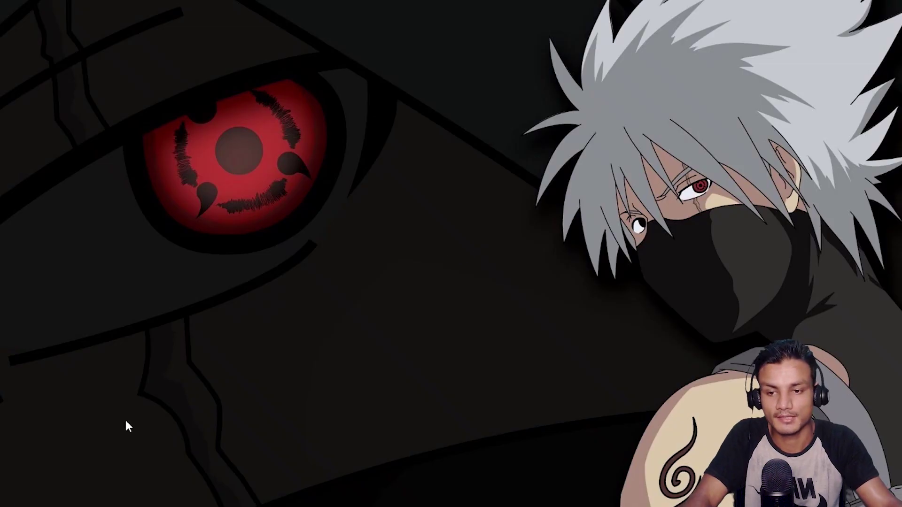
Try deleting scrcpy-win64-v1.9 from Downloads and cancel the Folder In Use warning.
{"action": "key", "text": "super+e"}
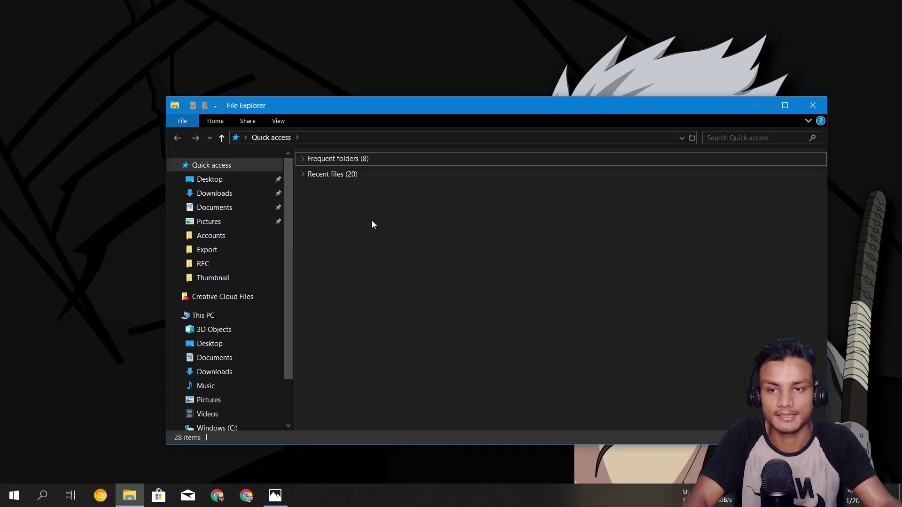
{"action": "left_click", "coordinate": [231, 194]}
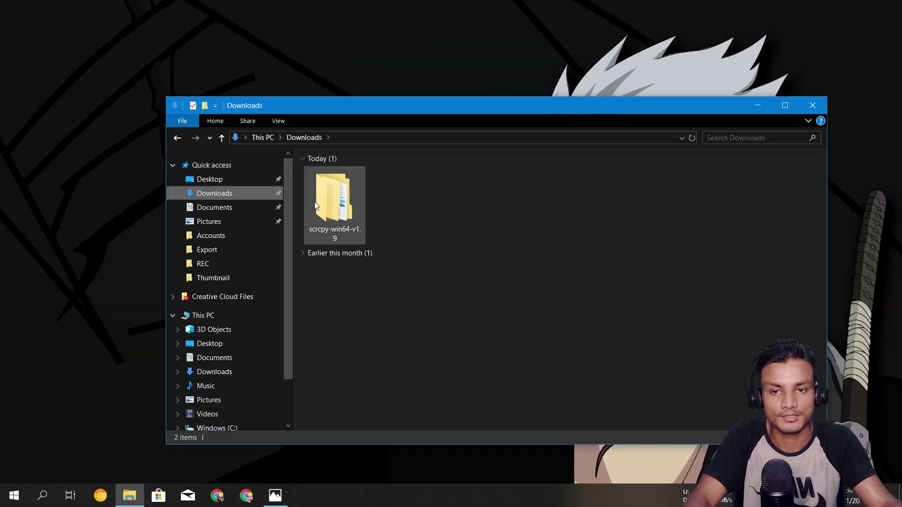
{"action": "right_click", "coordinate": [314, 203]}
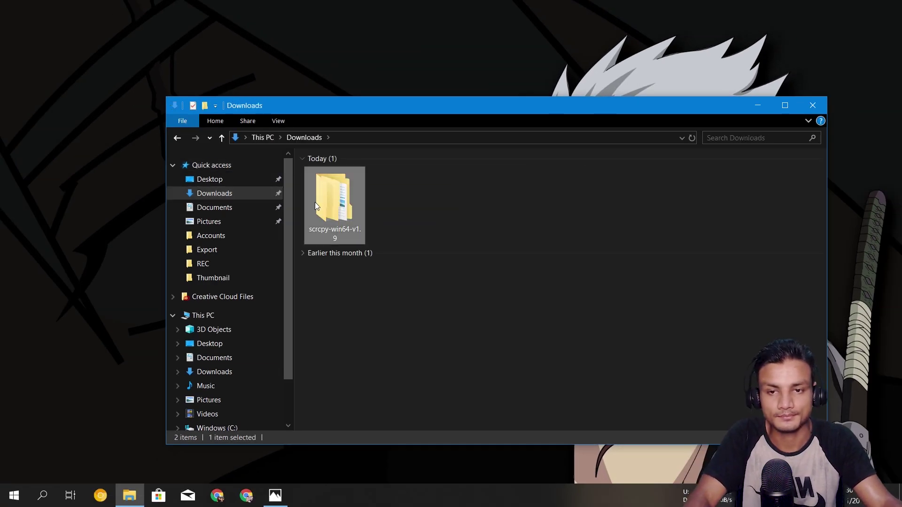
{"action": "left_click", "coordinate": [361, 446]}
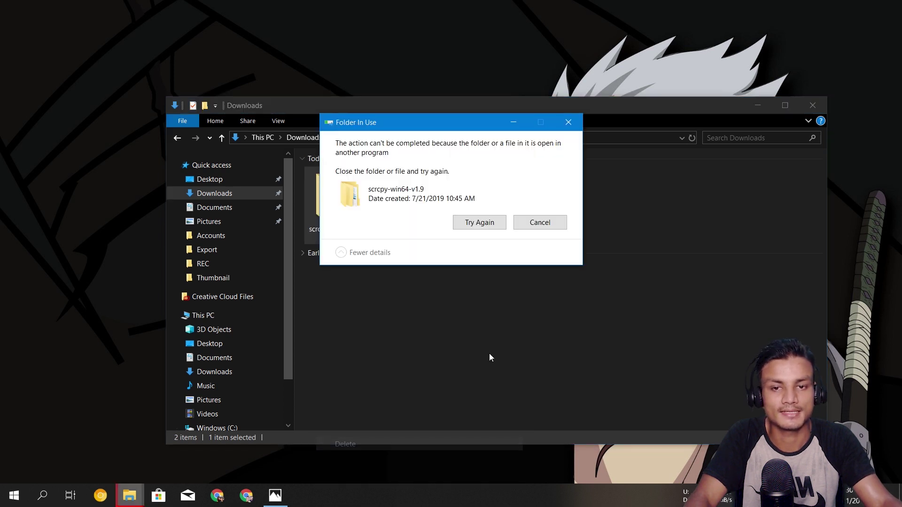
{"action": "left_click", "coordinate": [539, 224]}
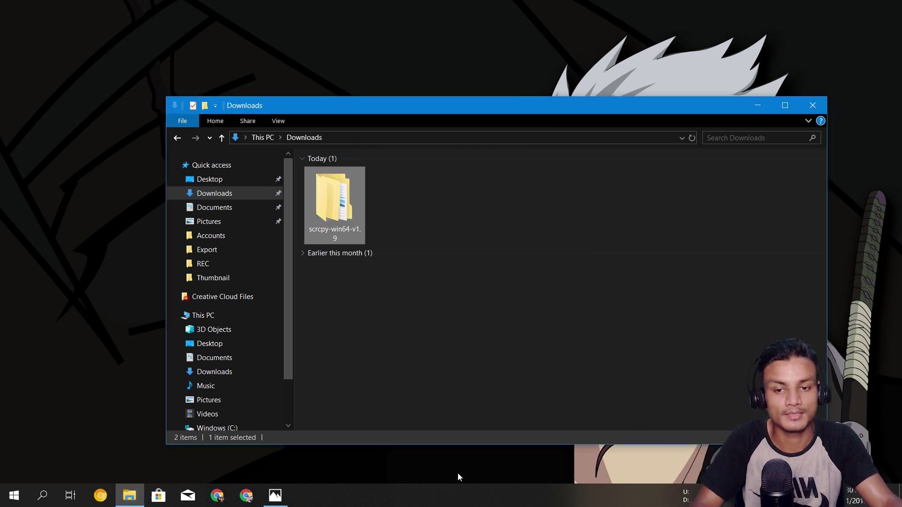
{"action": "right_click", "coordinate": [453, 501]}
{"action": "left_click", "coordinate": [499, 439]}
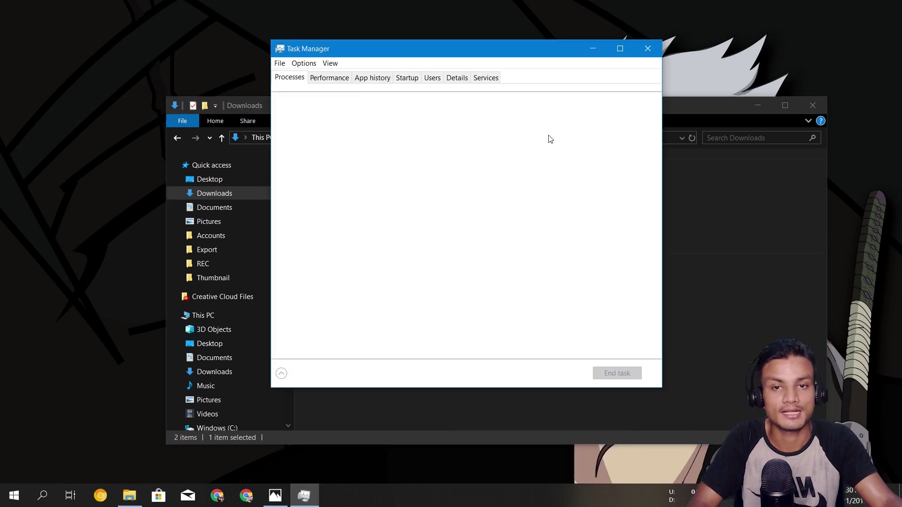
{"action": "left_click_drag", "start_coordinate": [512, 55], "coordinate": [625, 74]}
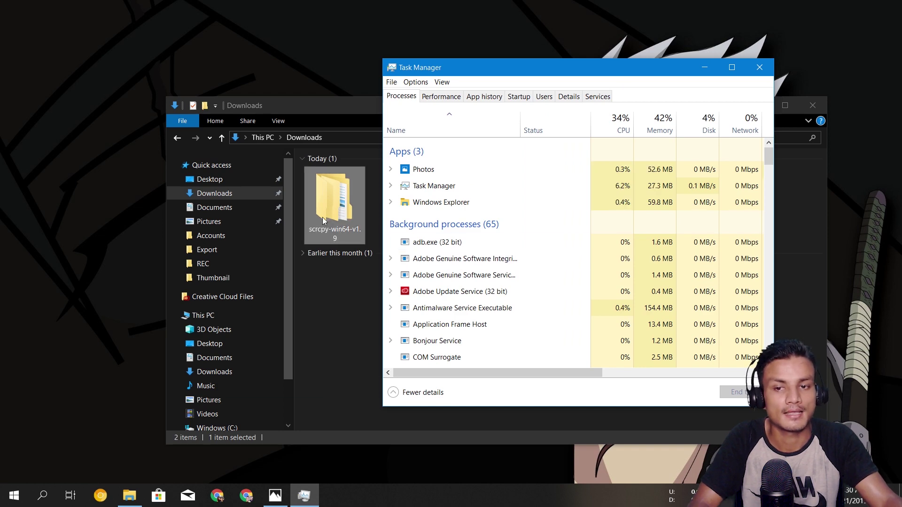
{"action": "scroll", "coordinate": [517, 272], "scroll_direction": "down", "scroll_amount": 6}
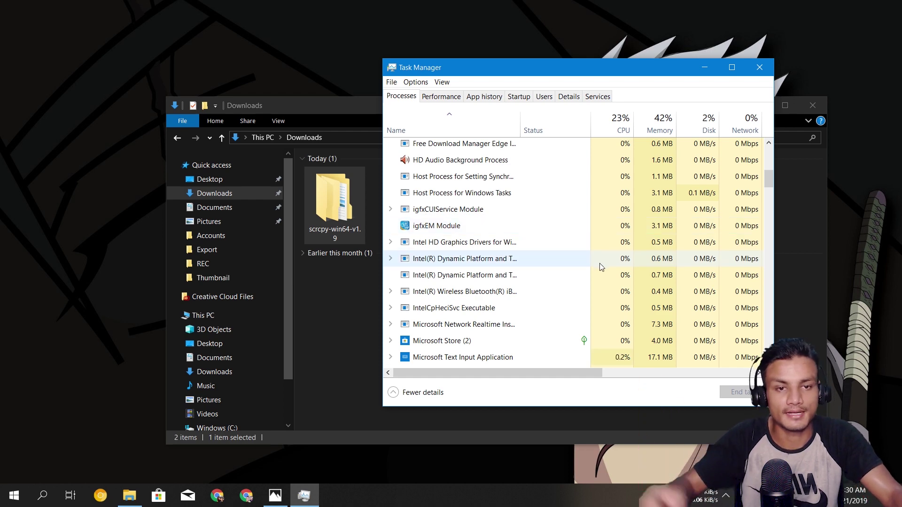
{"action": "scroll", "coordinate": [599, 265], "scroll_direction": "up", "scroll_amount": 2}
{"action": "left_click_drag", "start_coordinate": [764, 175], "coordinate": [765, 153]}
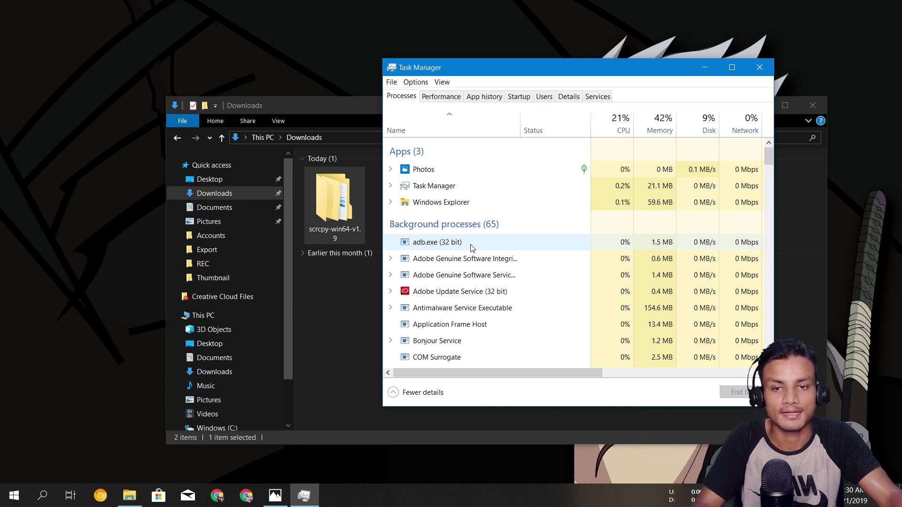
{"action": "right_click", "coordinate": [429, 248]}
{"action": "left_click", "coordinate": [418, 248]}
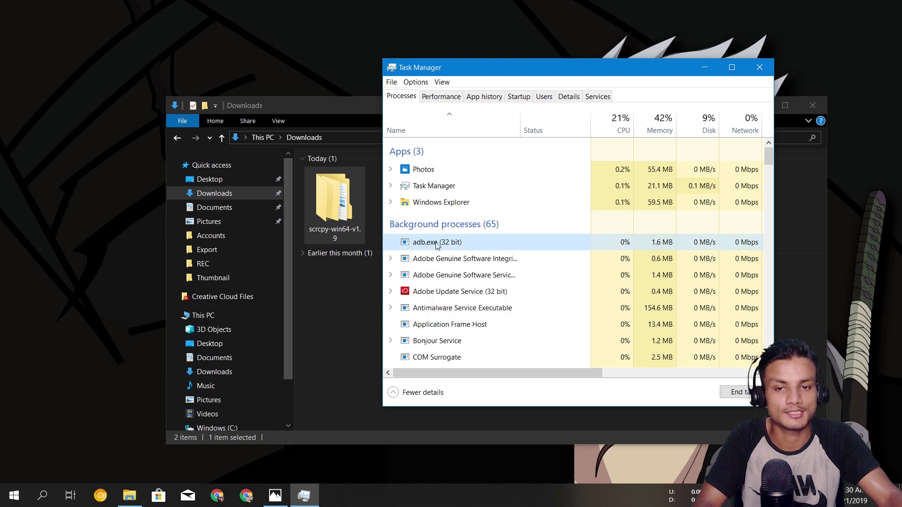
{"action": "right_click", "coordinate": [436, 244]}
{"action": "left_click", "coordinate": [577, 247]}
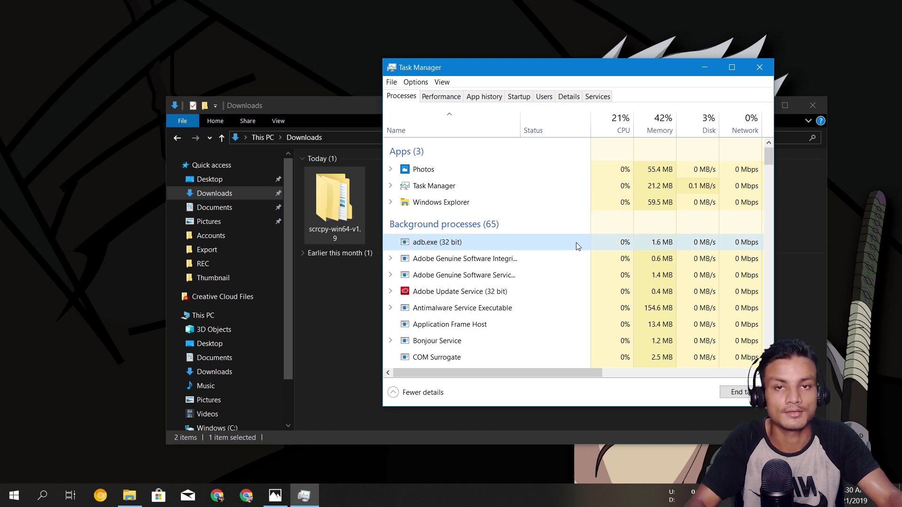
{"action": "left_click", "coordinate": [760, 68]}
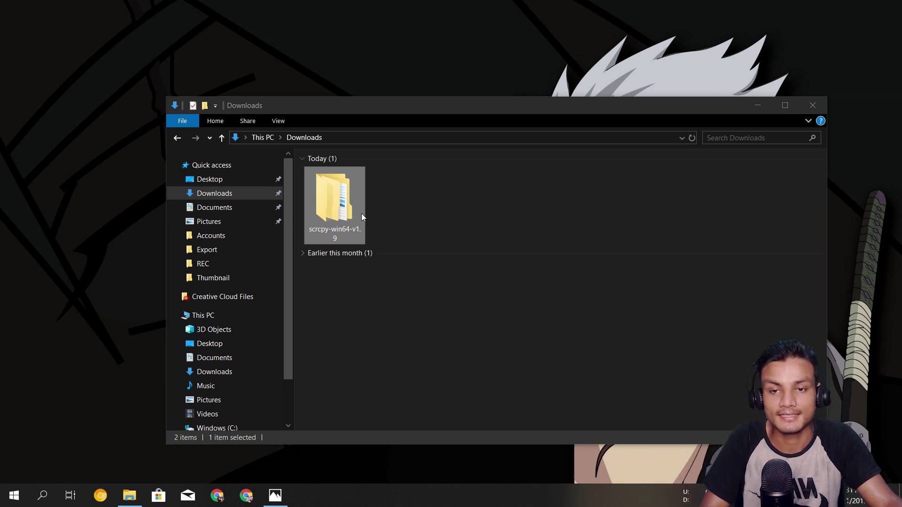
Search Windows for DeadLock and run it as administrator.
{"action": "left_click", "coordinate": [42, 496]}
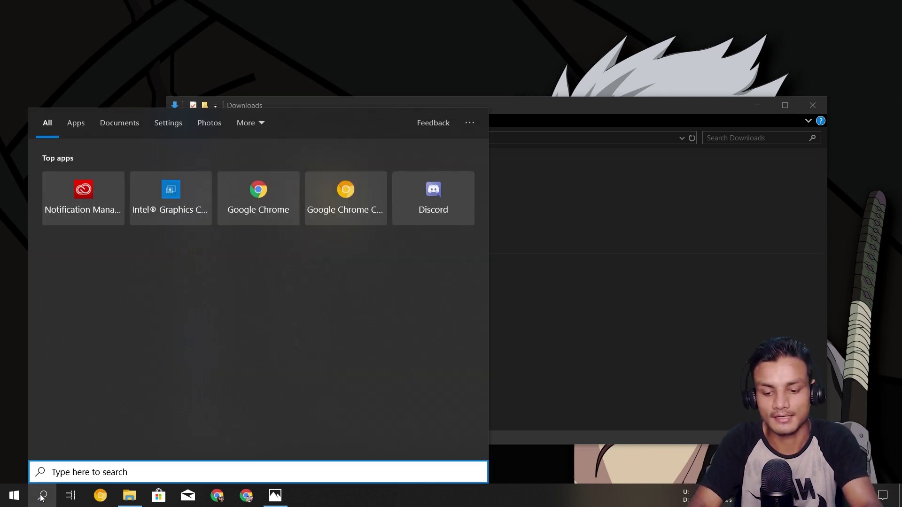
{"action": "type", "text": "de"}
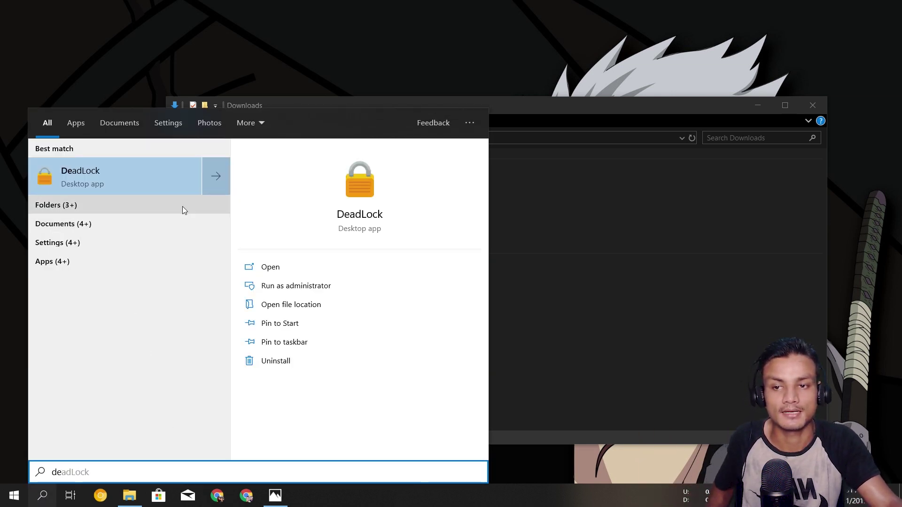
{"action": "left_click", "coordinate": [284, 285]}
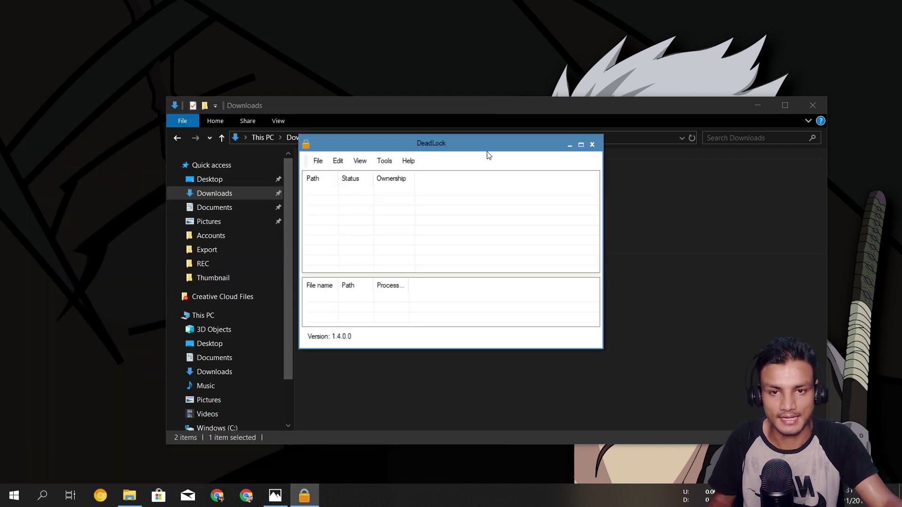
Move DeadLock up-left, minimize Explorer, and show DeadLock's File menu options.
{"action": "left_click_drag", "start_coordinate": [486, 142], "coordinate": [436, 140]}
{"action": "left_click", "coordinate": [800, 102]}
{"action": "left_click", "coordinate": [756, 106]}
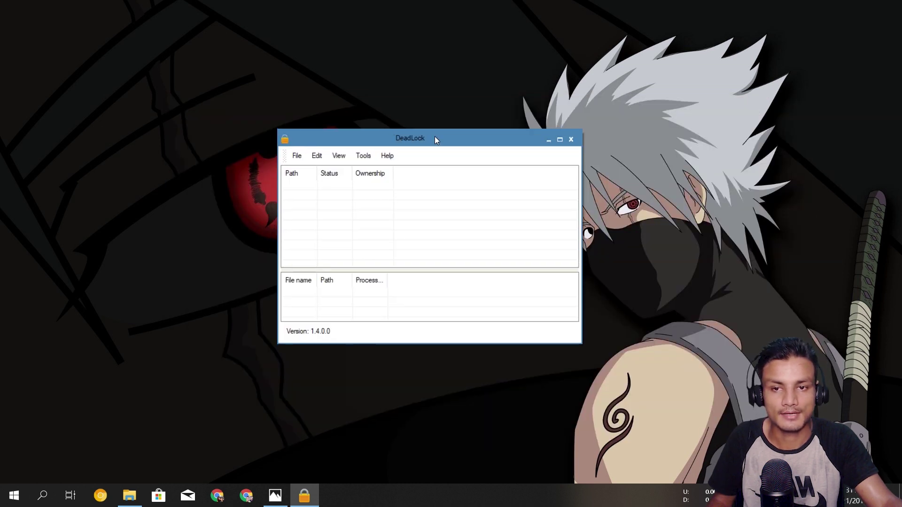
{"action": "left_click", "coordinate": [298, 156]}
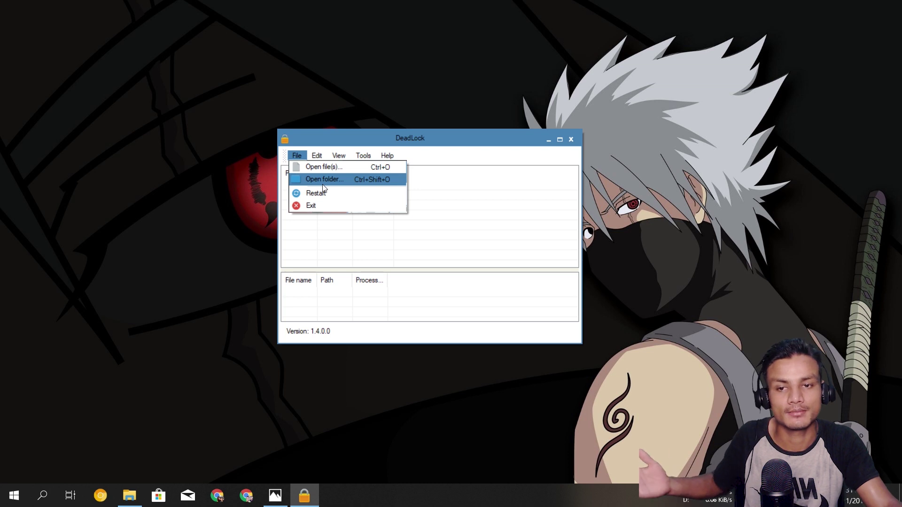
Add the This PC > Downloads > scrcpy-win64-v1.9 folder to DeadLock's list.
{"action": "key", "text": "Escape"}
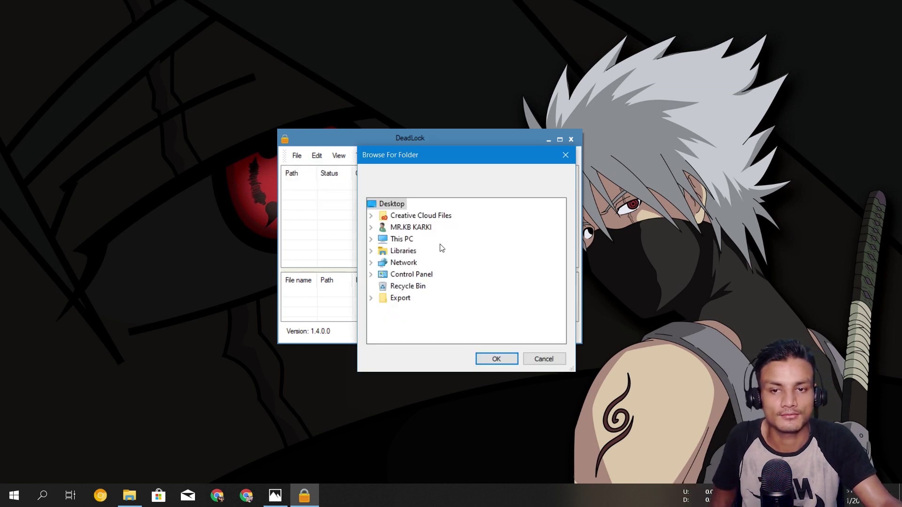
{"action": "left_click", "coordinate": [371, 239]}
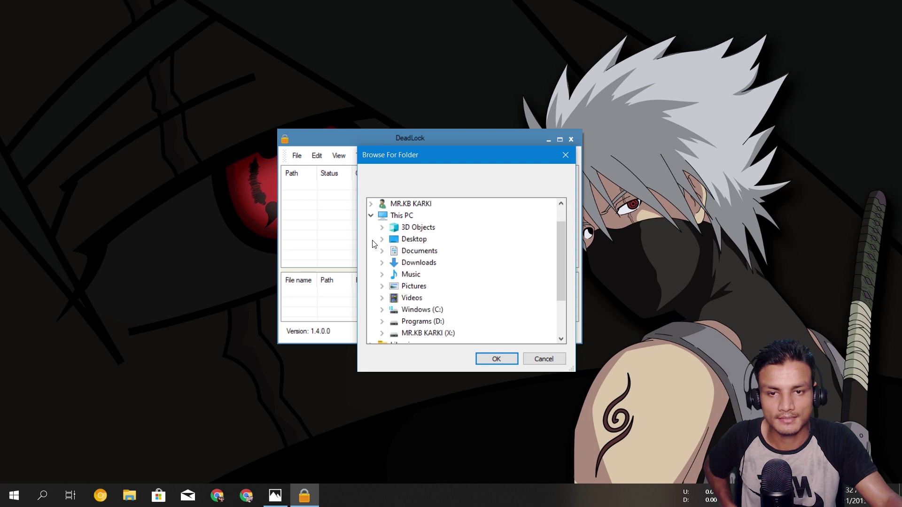
{"action": "left_click", "coordinate": [419, 263]}
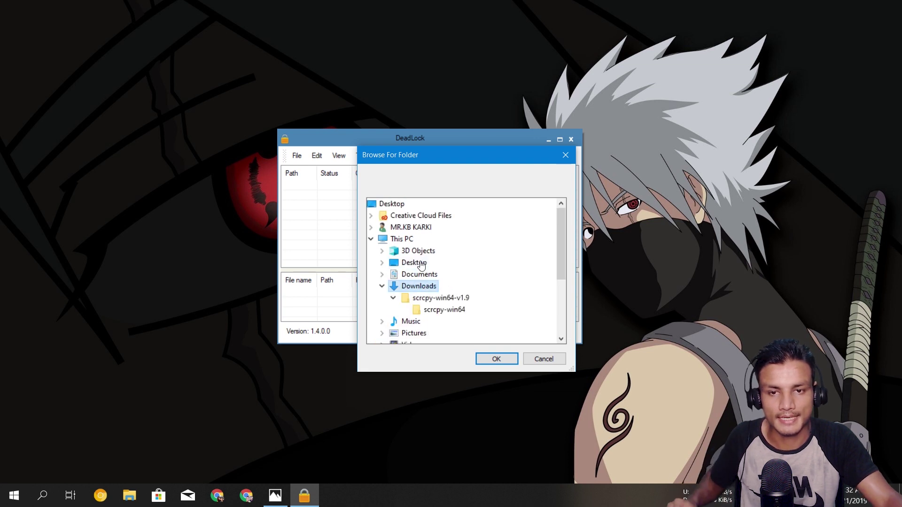
{"action": "left_click", "coordinate": [441, 299]}
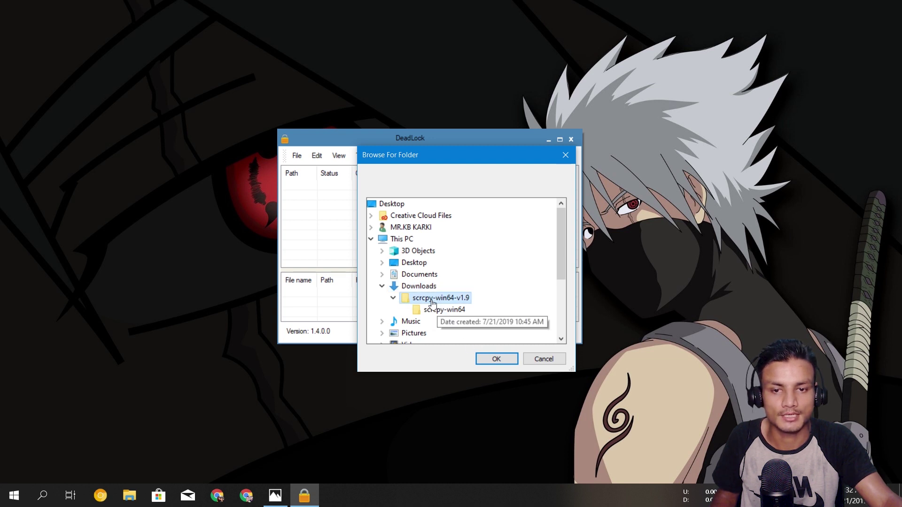
{"action": "left_click", "coordinate": [496, 358]}
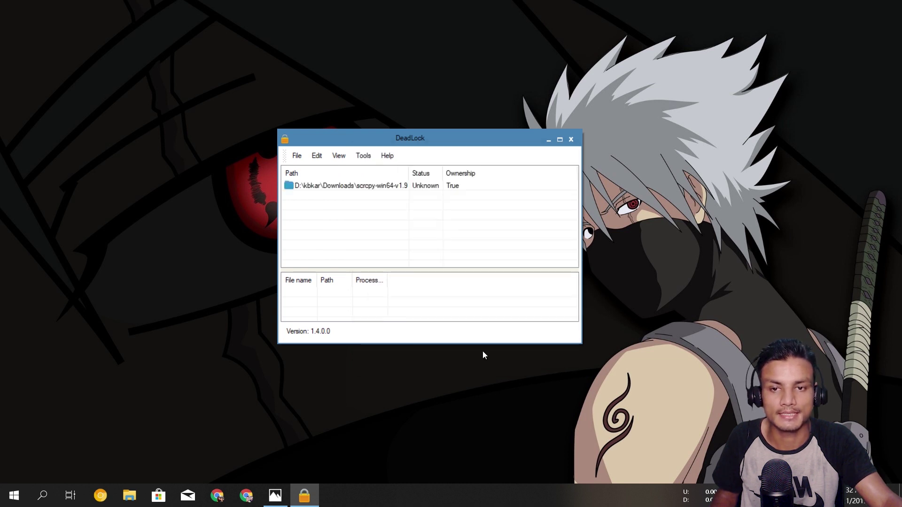
Unlock the scrcpy-win64-v1.9 folder via Edit > Unlock and widen the Status column.
{"action": "left_click", "coordinate": [396, 188]}
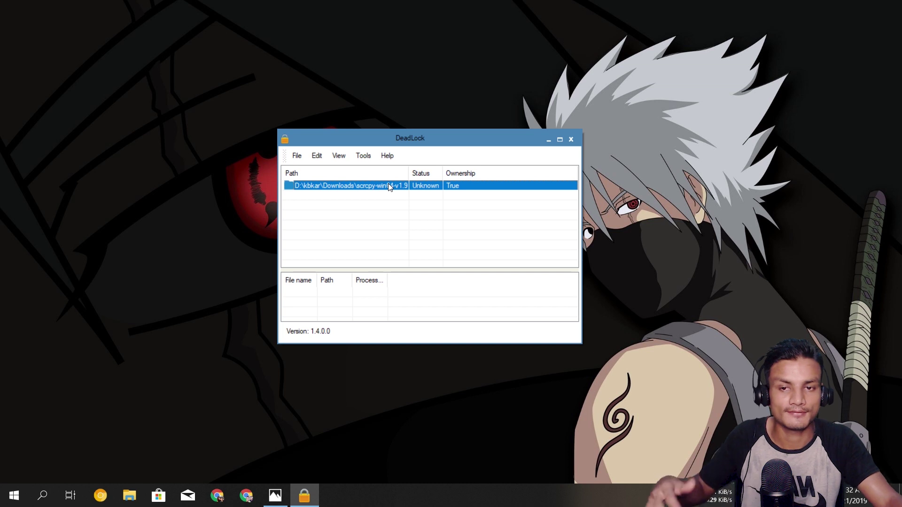
{"action": "left_click", "coordinate": [320, 156]}
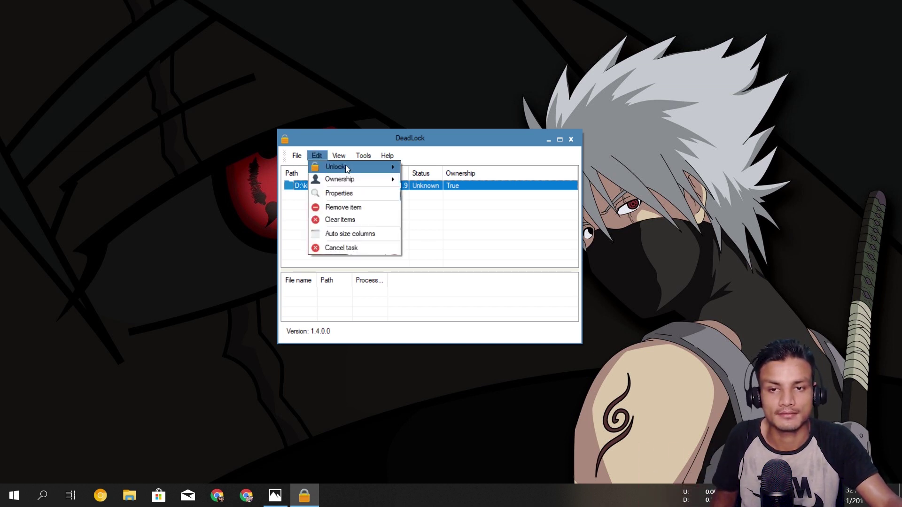
{"action": "mouse_move", "coordinate": [345, 166]}
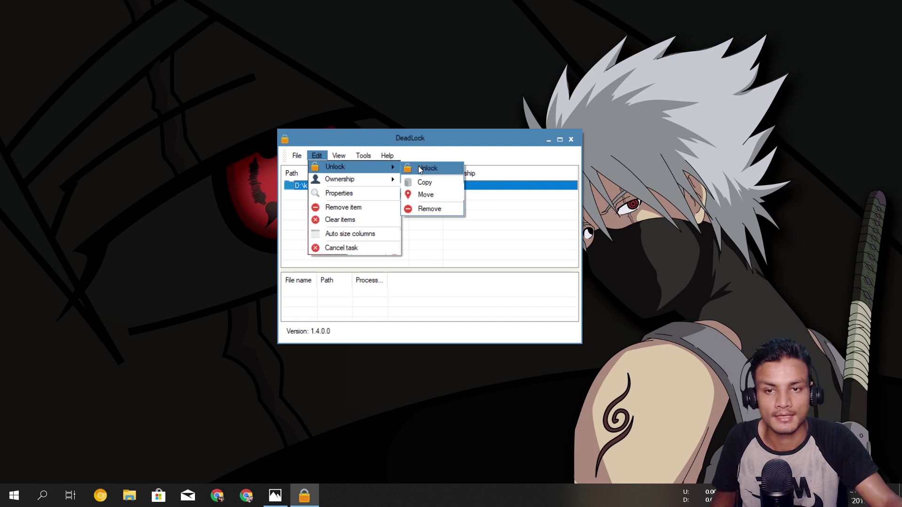
{"action": "left_click", "coordinate": [433, 174]}
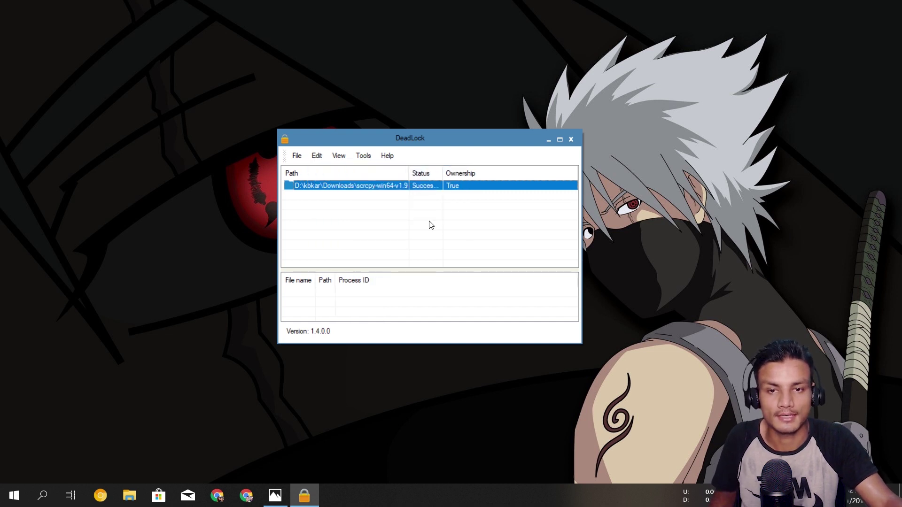
{"action": "left_click_drag", "start_coordinate": [443, 174], "coordinate": [482, 173]}
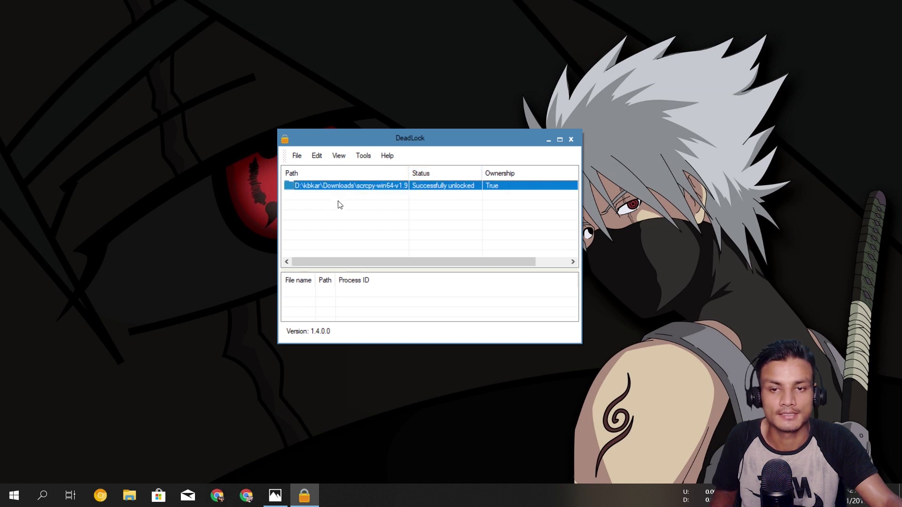
Check the unlocked entry's context menu, then open a new File Explorer window.
{"action": "right_click", "coordinate": [384, 184]}
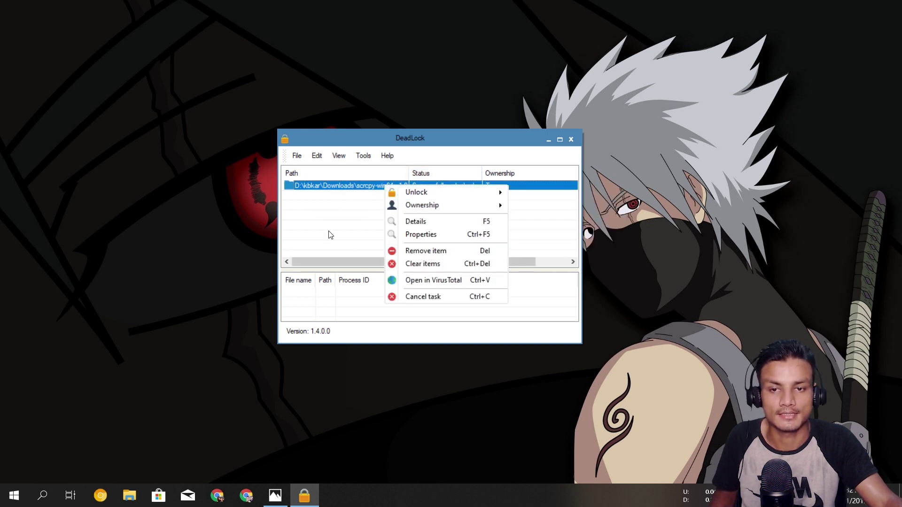
{"action": "left_click", "coordinate": [325, 219]}
{"action": "key", "text": "super+e"}
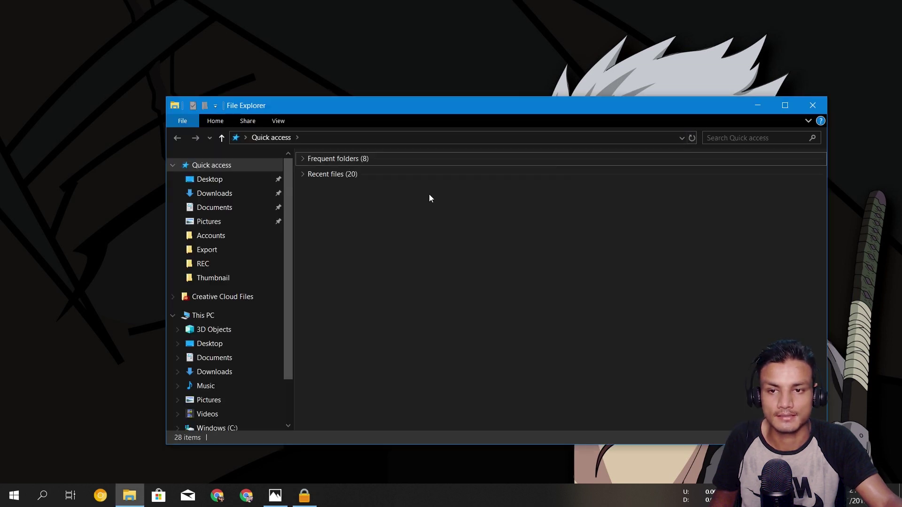
Delete the now-unlocked scrcpy-win64-v1.9 folder from Downloads and return to DeadLock.
{"action": "left_click", "coordinate": [227, 207]}
{"action": "left_click", "coordinate": [220, 193]}
{"action": "left_click", "coordinate": [330, 195]}
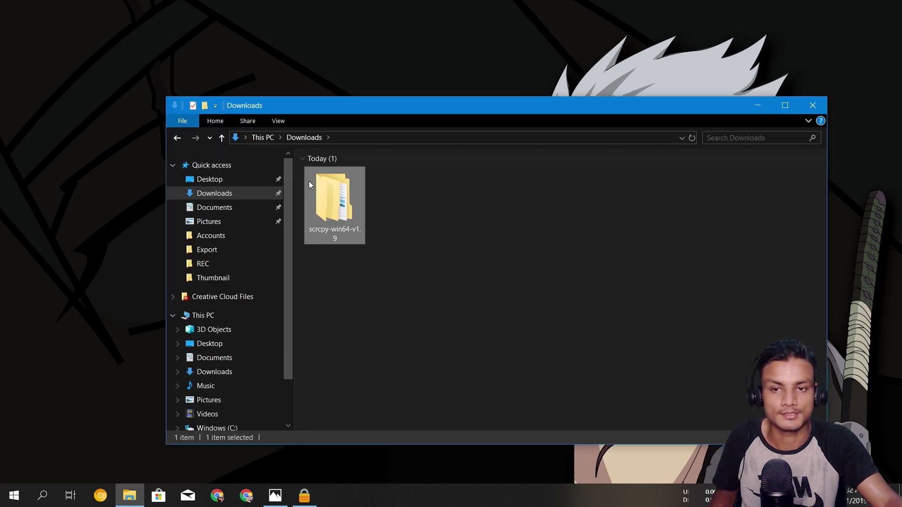
{"action": "right_click", "coordinate": [324, 213]}
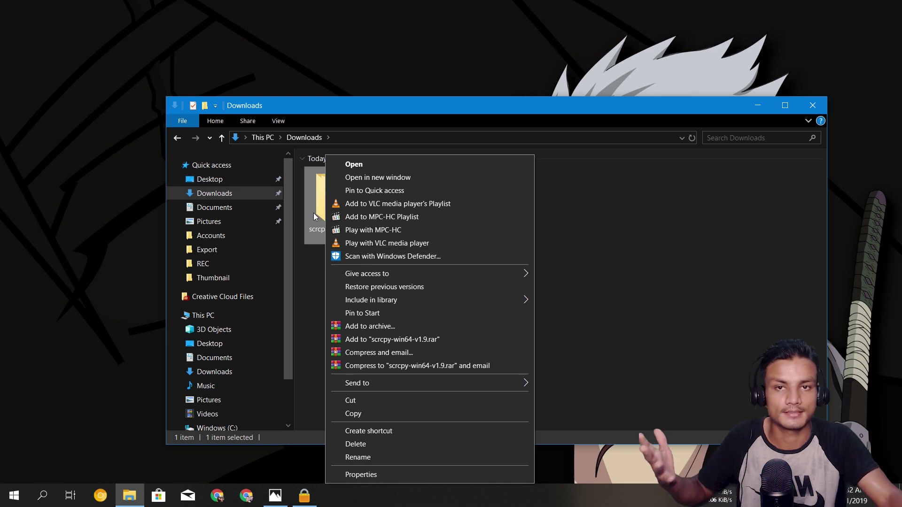
{"action": "left_click", "coordinate": [375, 443]}
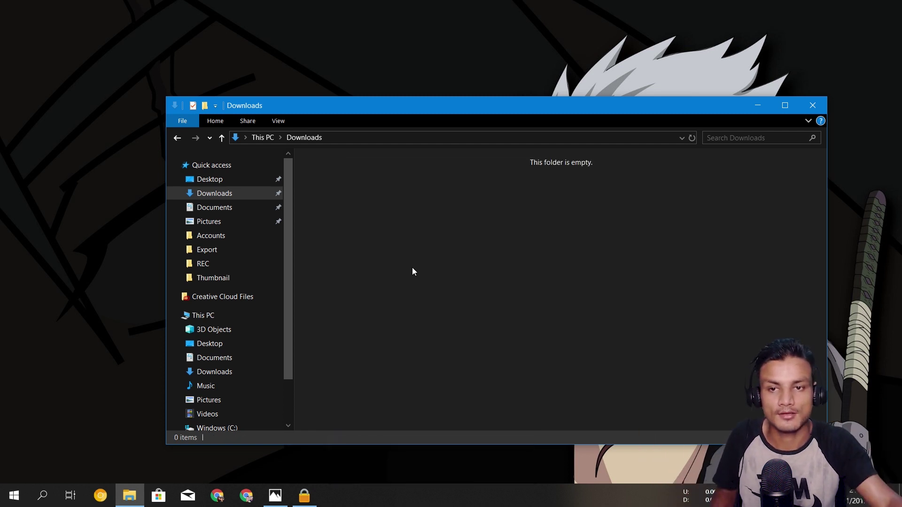
{"action": "left_click", "coordinate": [304, 495]}
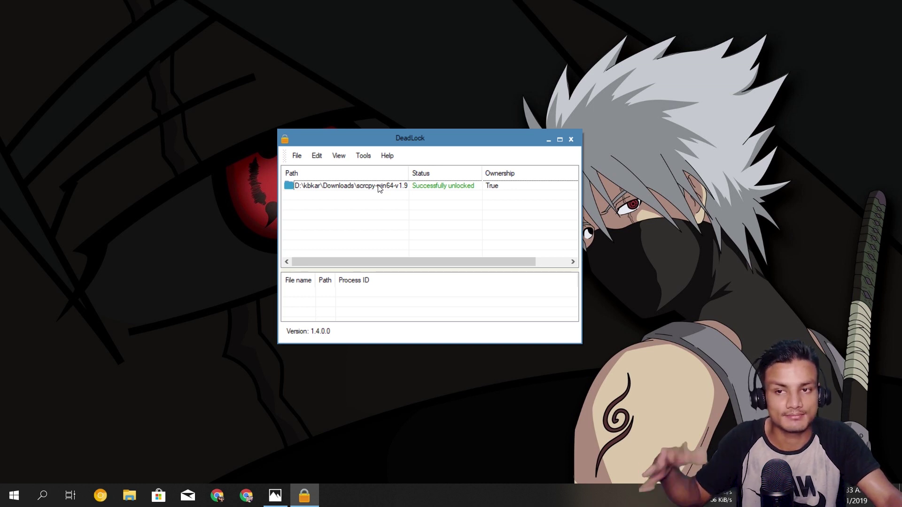
Move DeadLock further up-left and bring up the access-denied screenshot in Photos.
{"action": "left_click_drag", "start_coordinate": [379, 138], "coordinate": [332, 113]}
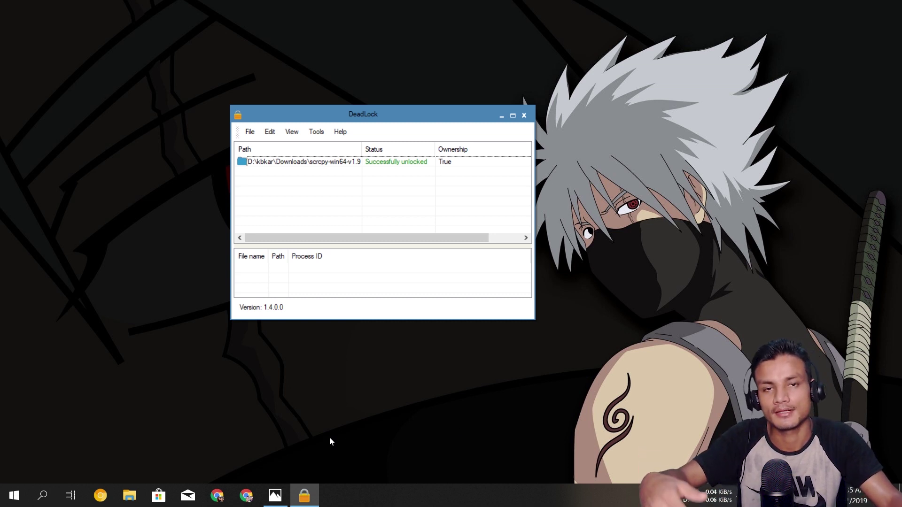
{"action": "left_click", "coordinate": [276, 496]}
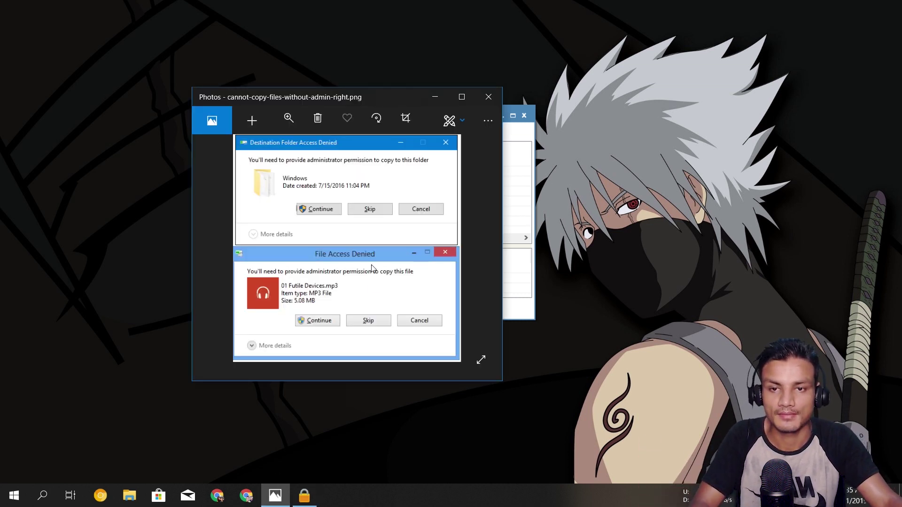
View cannot-copy-files-without-admin-right.png full screen in Photos, then close it.
{"action": "left_click_drag", "start_coordinate": [368, 93], "coordinate": [386, 86]}
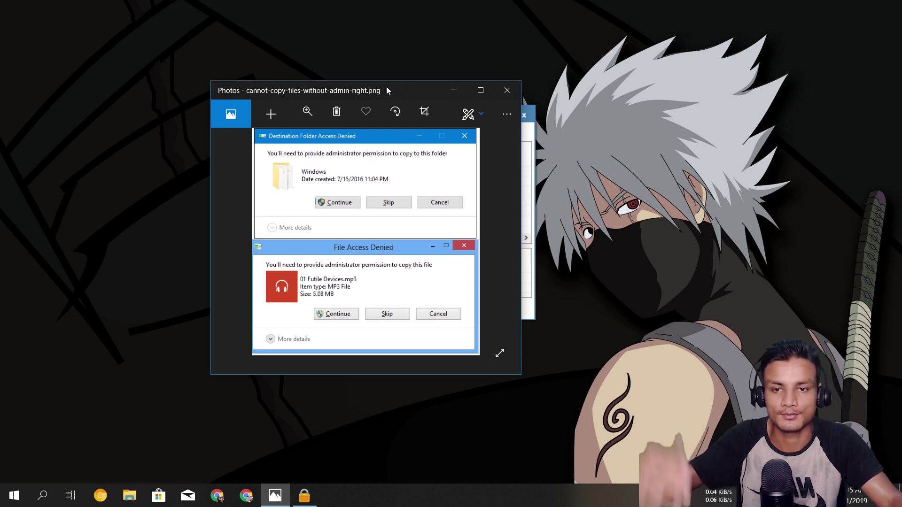
{"action": "left_click", "coordinate": [509, 356]}
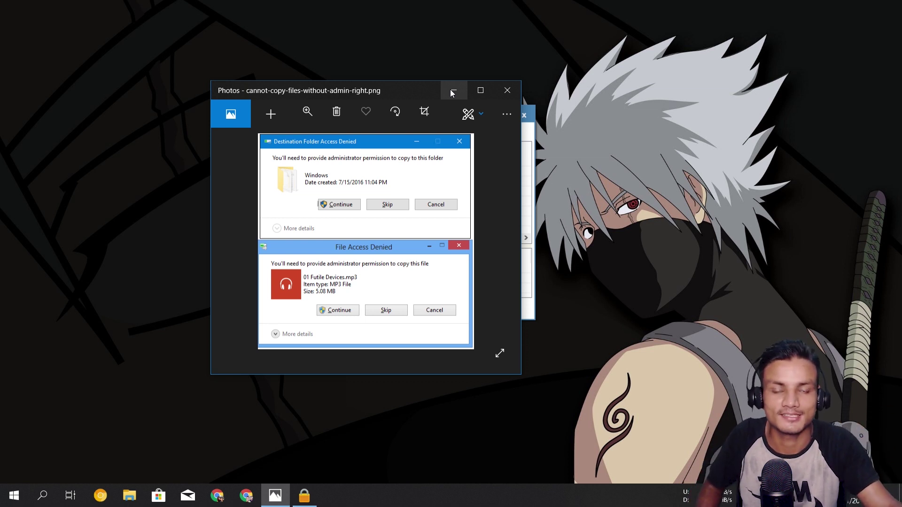
{"action": "left_click", "coordinate": [507, 90]}
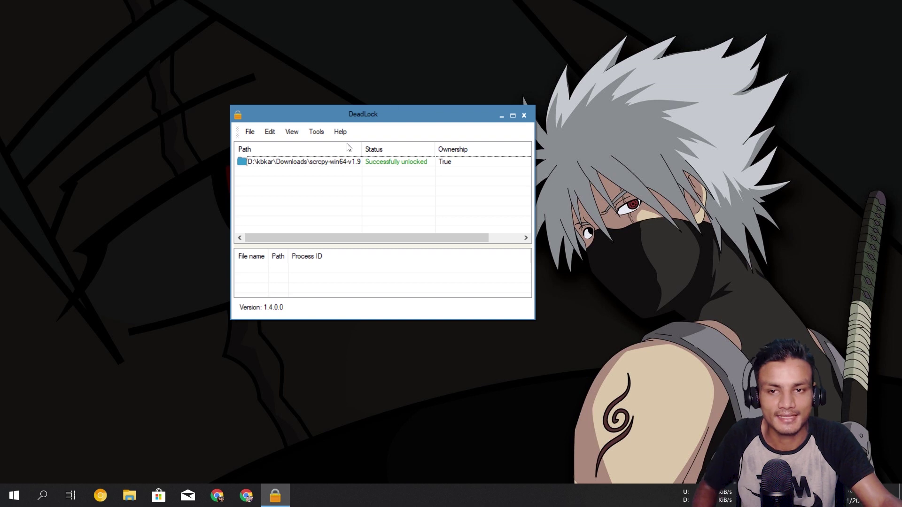
Select the scrcpy-win64-v1.9 entry and set its Ownership to True.
{"action": "left_click", "coordinate": [318, 162]}
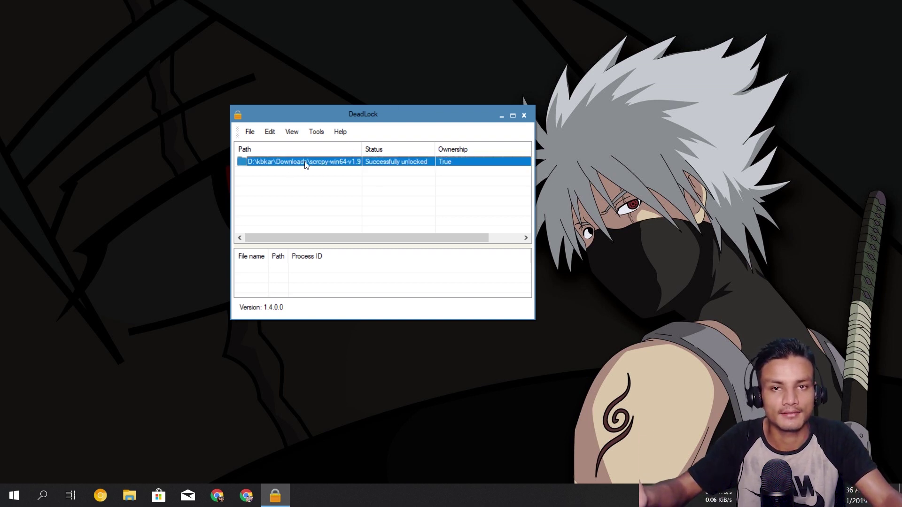
{"action": "left_click", "coordinate": [268, 132]}
{"action": "mouse_move", "coordinate": [337, 154]}
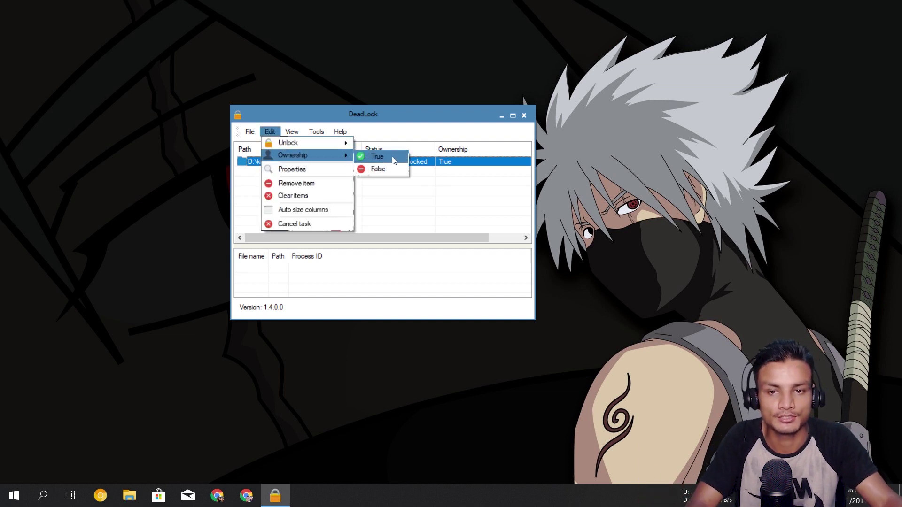
{"action": "left_click", "coordinate": [378, 156]}
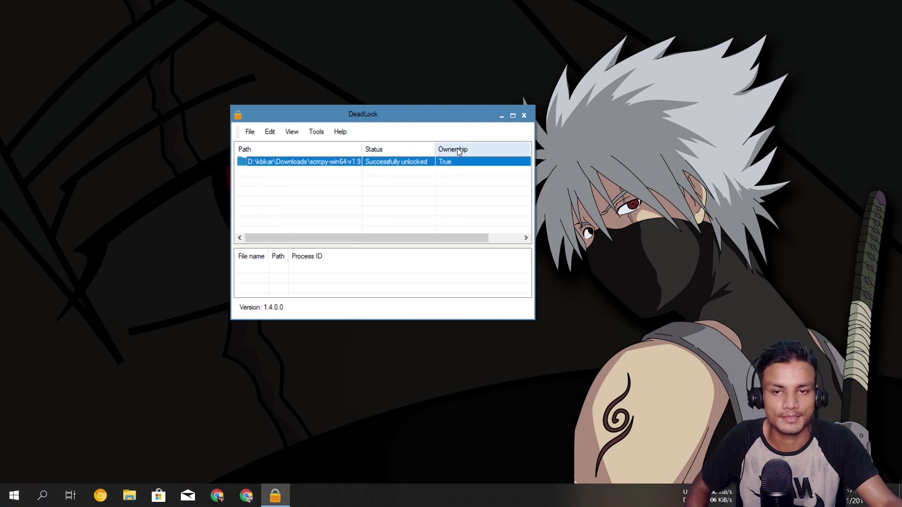
Switch the scrcpy-win64-v1.9 entry's Ownership to False.
{"action": "left_click_drag", "start_coordinate": [452, 116], "coordinate": [486, 119]}
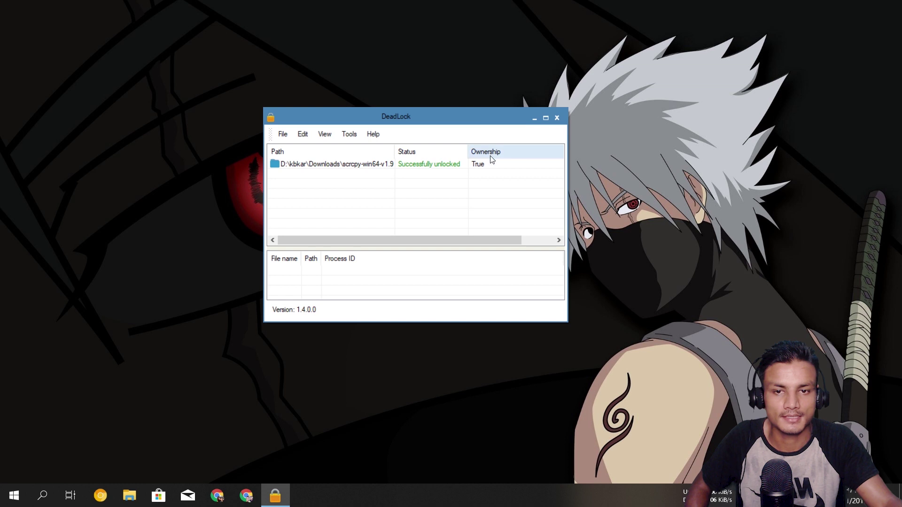
{"action": "left_click", "coordinate": [302, 134]}
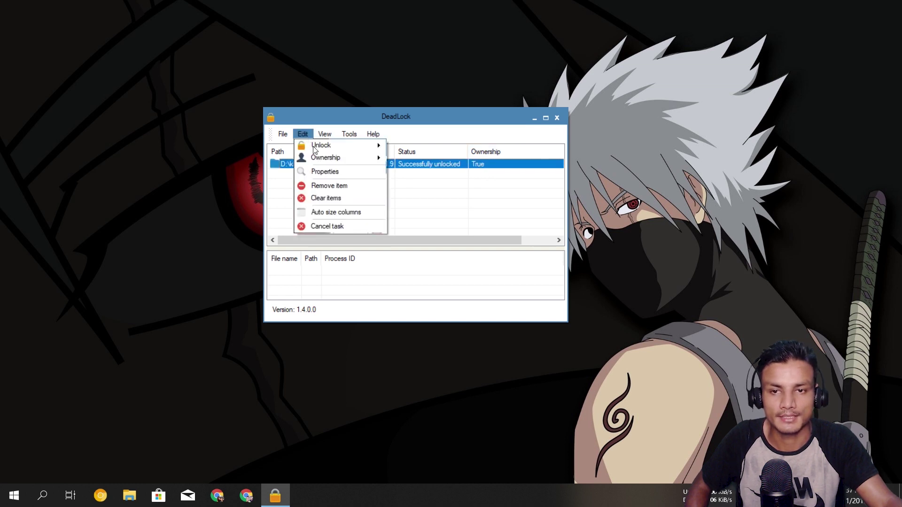
{"action": "mouse_move", "coordinate": [363, 160]}
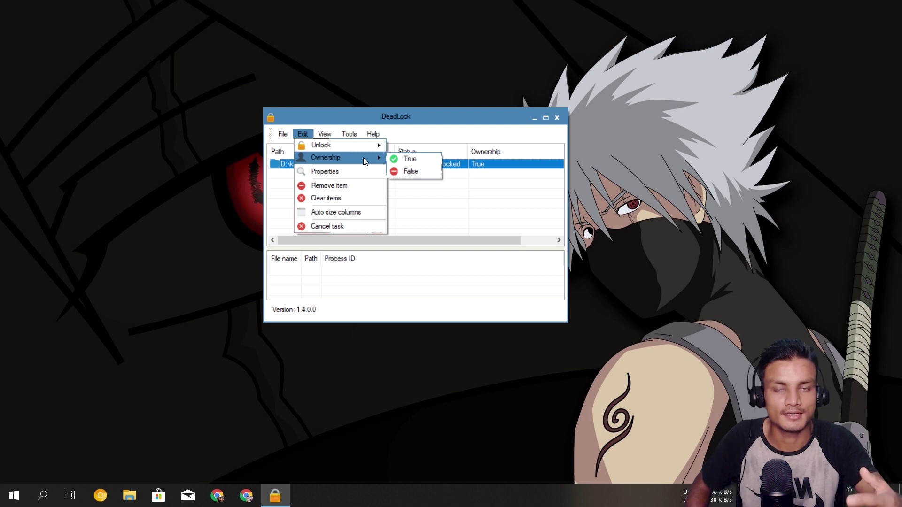
{"action": "left_click", "coordinate": [416, 172]}
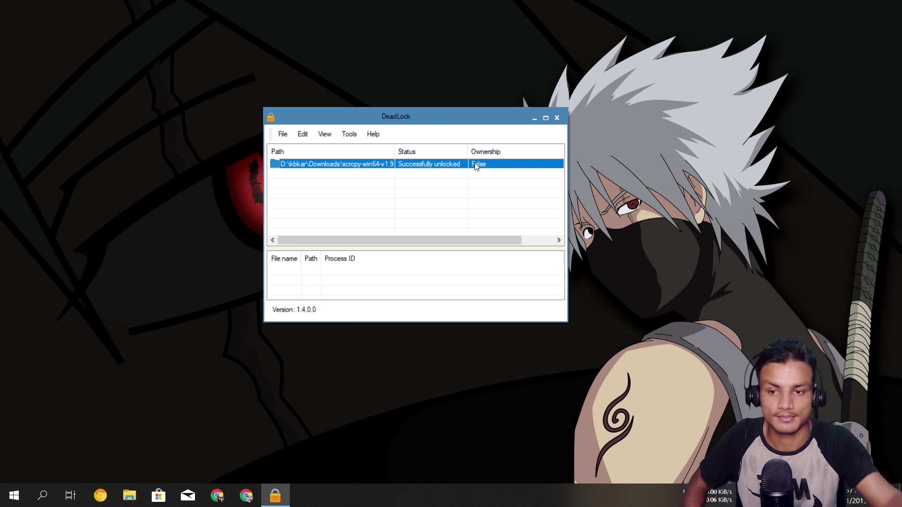
{"action": "left_click", "coordinate": [129, 496]}
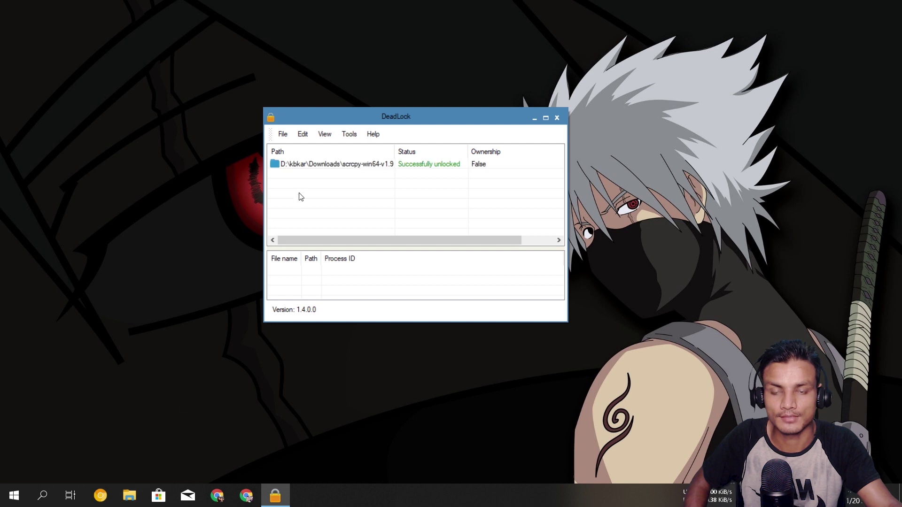
Try deleting the scrcpy-win64-v1.9 folder, retry at the Folder Access Denied warning, then cancel.
{"action": "right_click", "coordinate": [348, 198]}
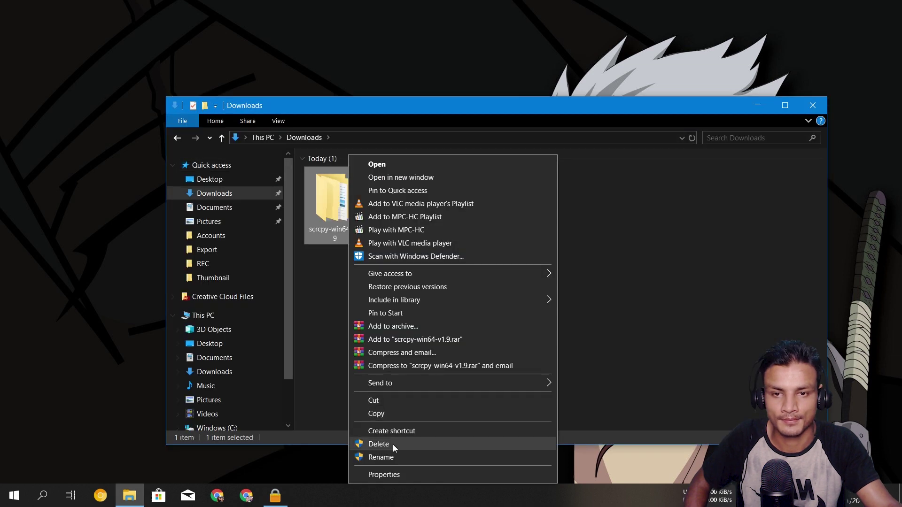
{"action": "left_click", "coordinate": [393, 444]}
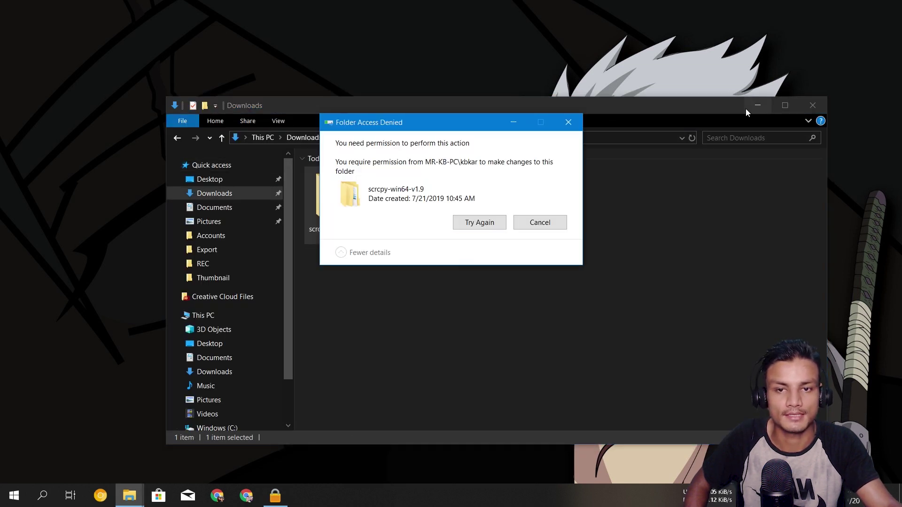
{"action": "left_click", "coordinate": [760, 104]}
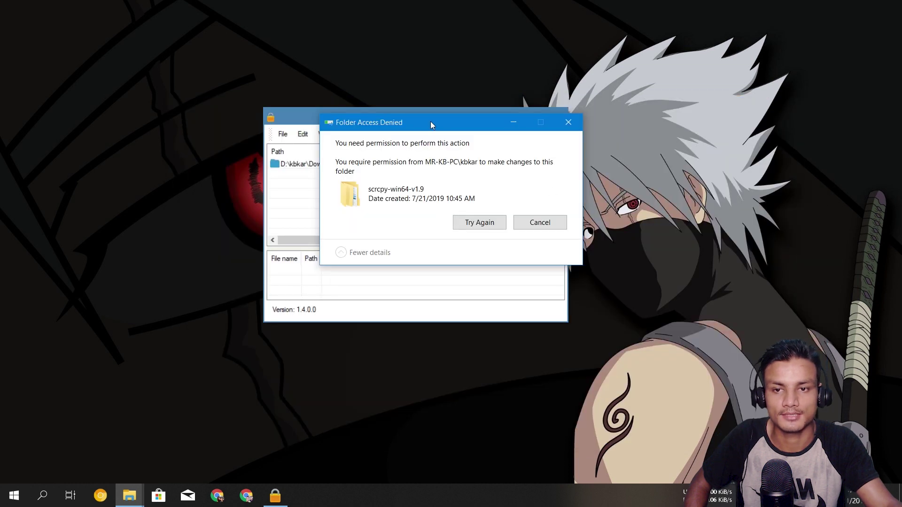
{"action": "left_click_drag", "start_coordinate": [430, 121], "coordinate": [426, 219]}
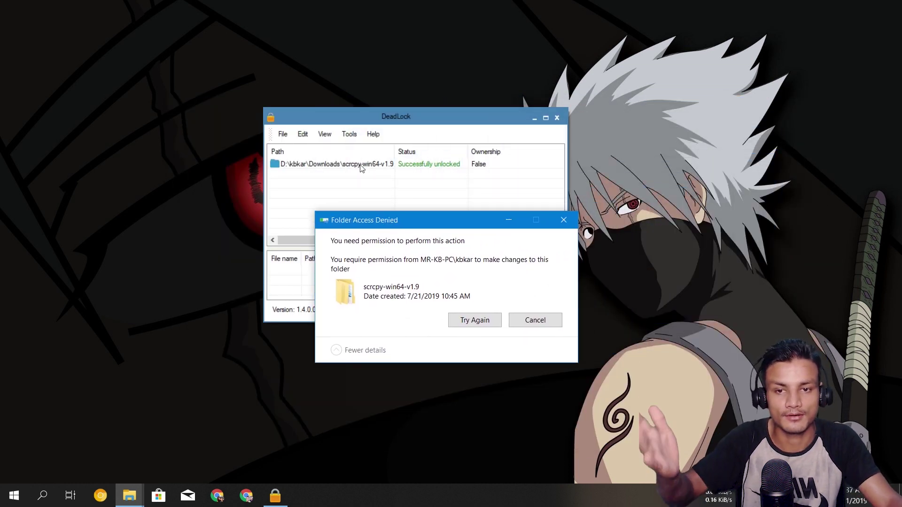
{"action": "left_click_drag", "start_coordinate": [404, 225], "coordinate": [390, 197]}
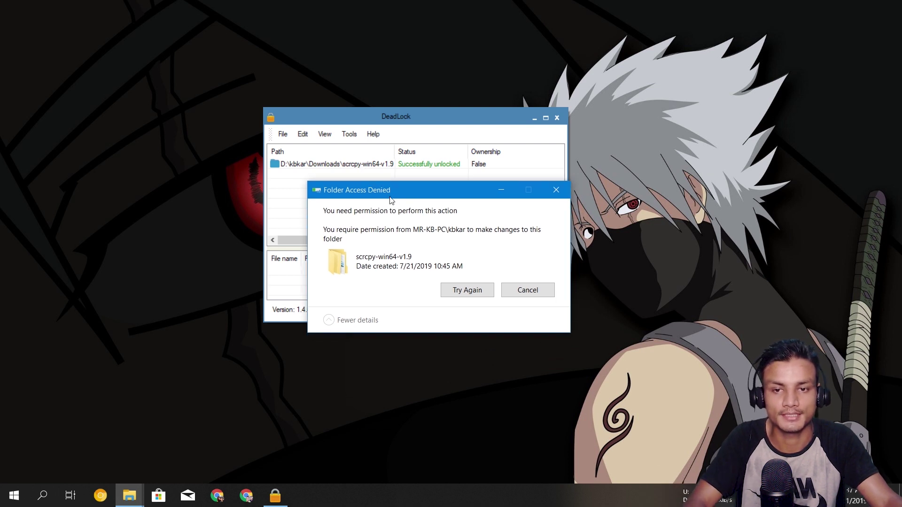
{"action": "left_click", "coordinate": [467, 290]}
{"action": "left_click", "coordinate": [527, 289]}
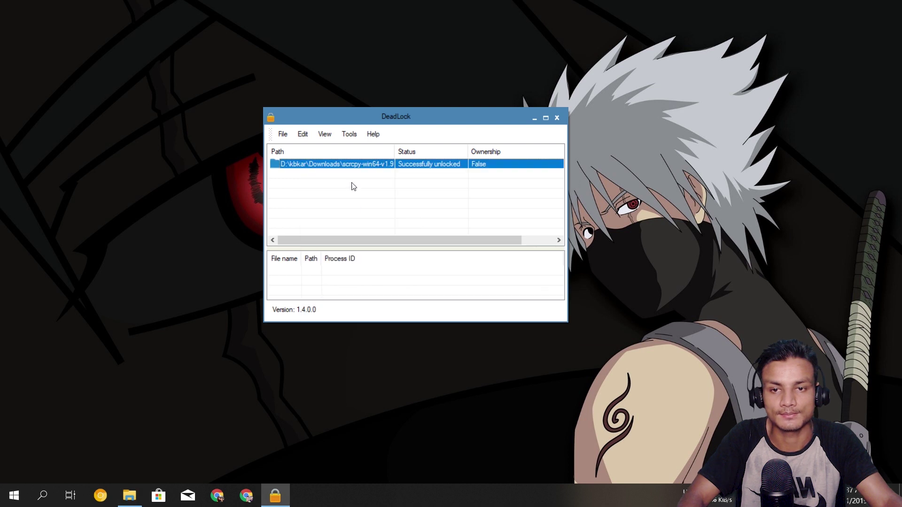
Set the scrcpy-win64-v1.9 entry's Ownership back to True through Edit > Ownership.
{"action": "left_click", "coordinate": [303, 134]}
{"action": "mouse_move", "coordinate": [368, 160]}
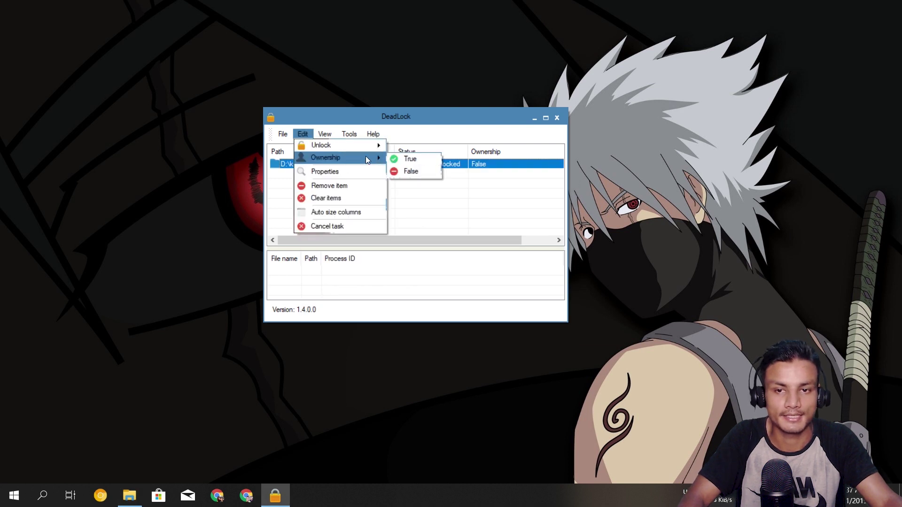
{"action": "left_click", "coordinate": [411, 159]}
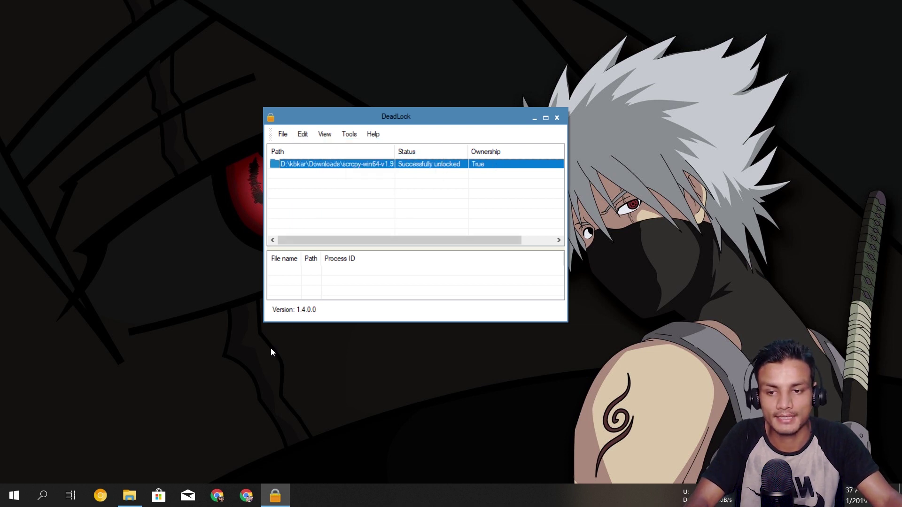
Delete the scrcpy-win64-v1.9 folder from Downloads and close the emptied Explorer window.
{"action": "left_click", "coordinate": [130, 495]}
{"action": "right_click", "coordinate": [339, 223]}
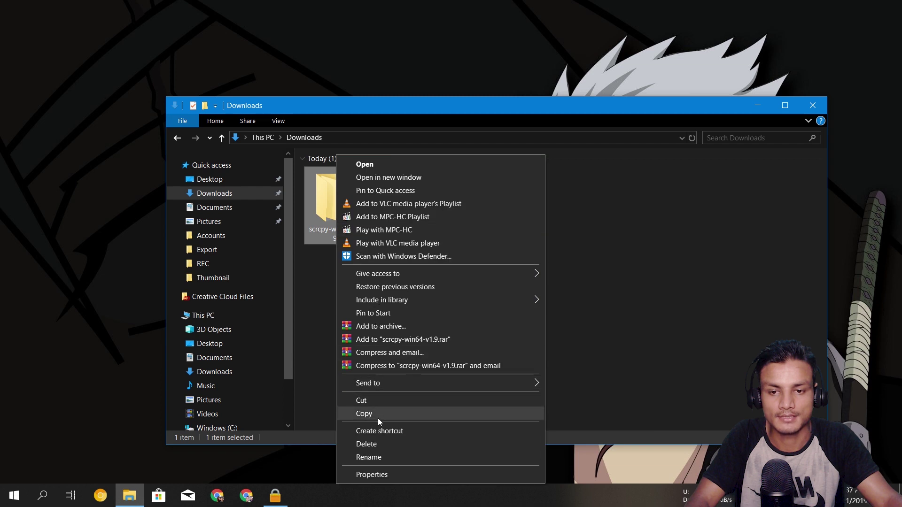
{"action": "left_click", "coordinate": [375, 447]}
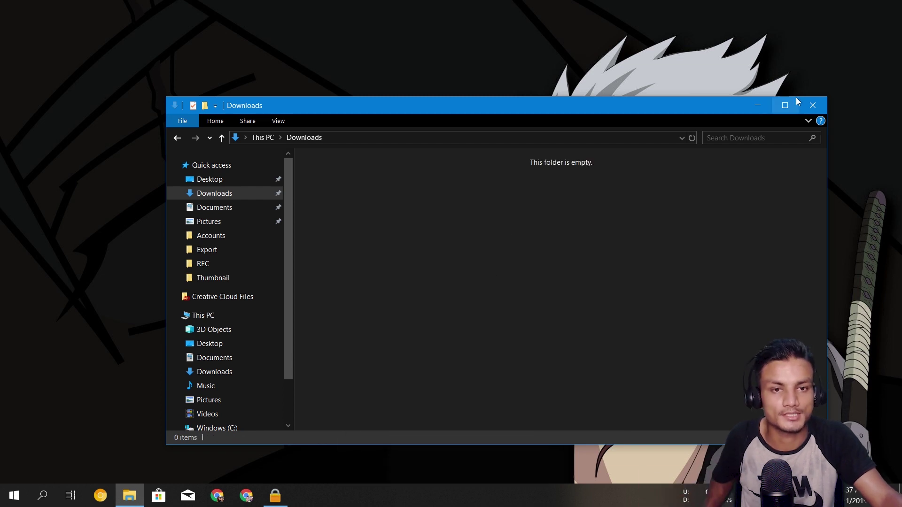
{"action": "left_click", "coordinate": [812, 104]}
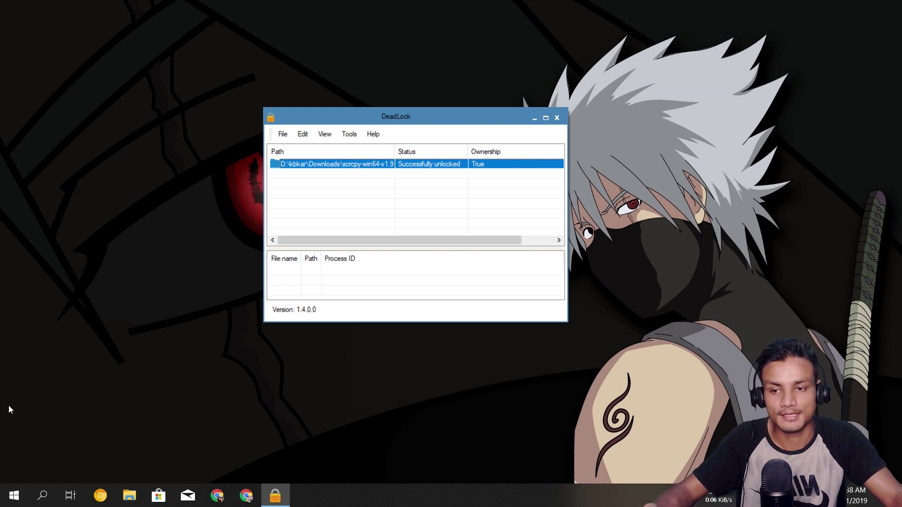
{"action": "left_click", "coordinate": [43, 496]}
{"action": "type", "text": "clean"}
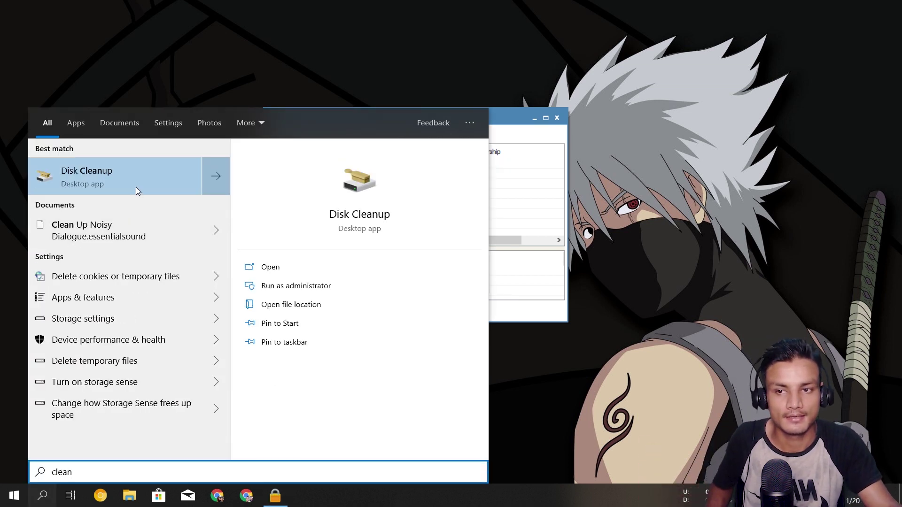
{"action": "left_click", "coordinate": [82, 170]}
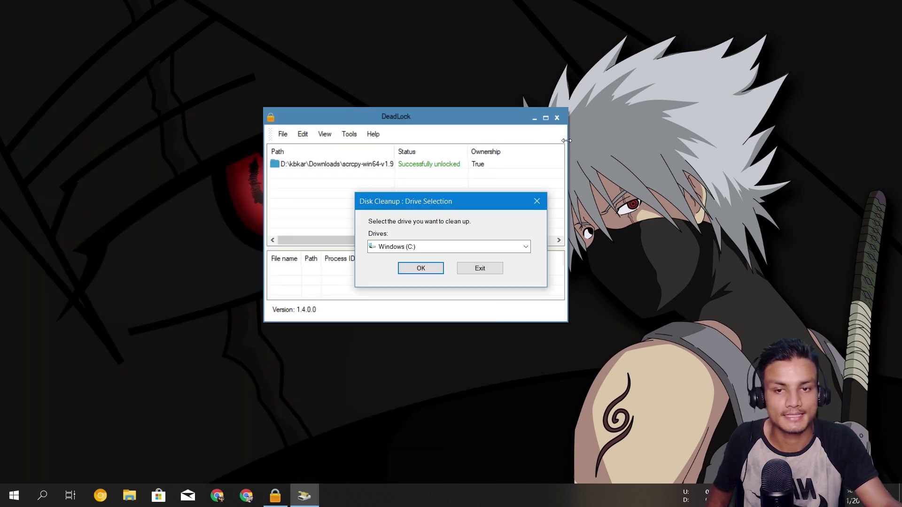
{"action": "left_click", "coordinate": [487, 270]}
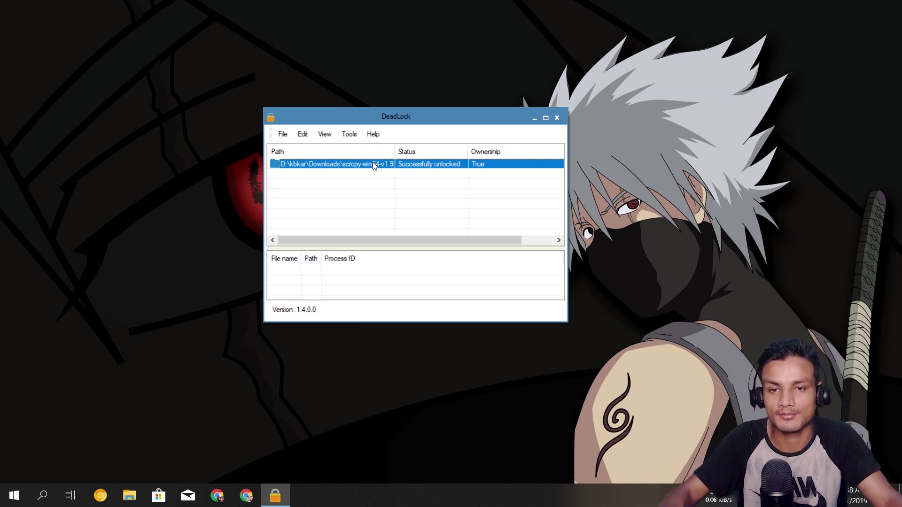
Dismiss the Edit > Unlock menu and exit DeadLock.
{"action": "left_click", "coordinate": [306, 134]}
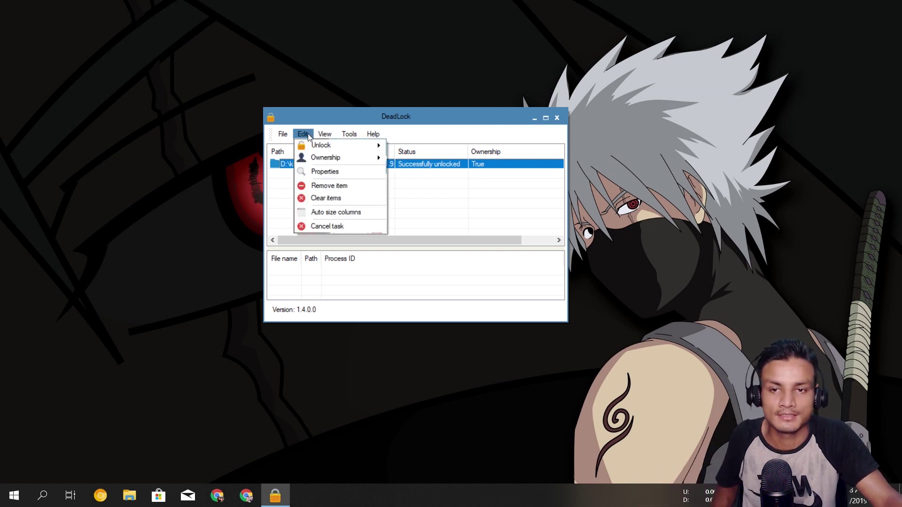
{"action": "left_click", "coordinate": [458, 204]}
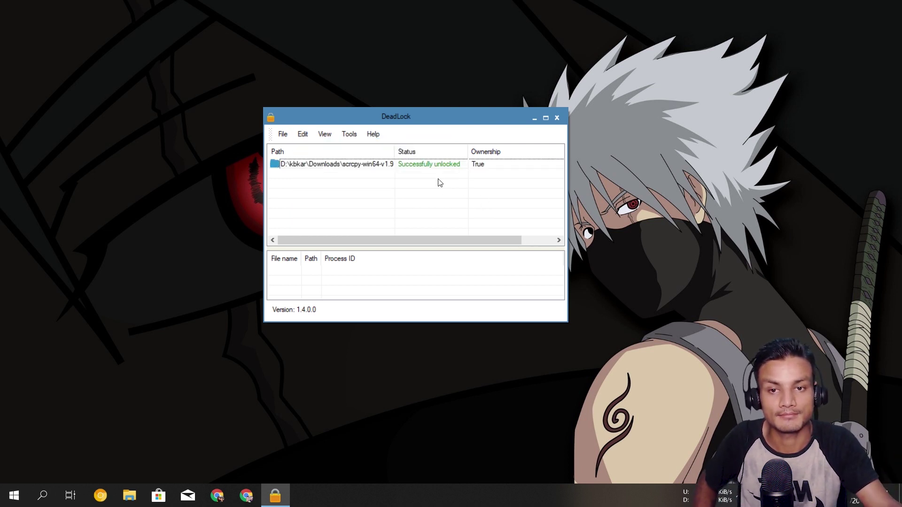
{"action": "left_click", "coordinate": [557, 118]}
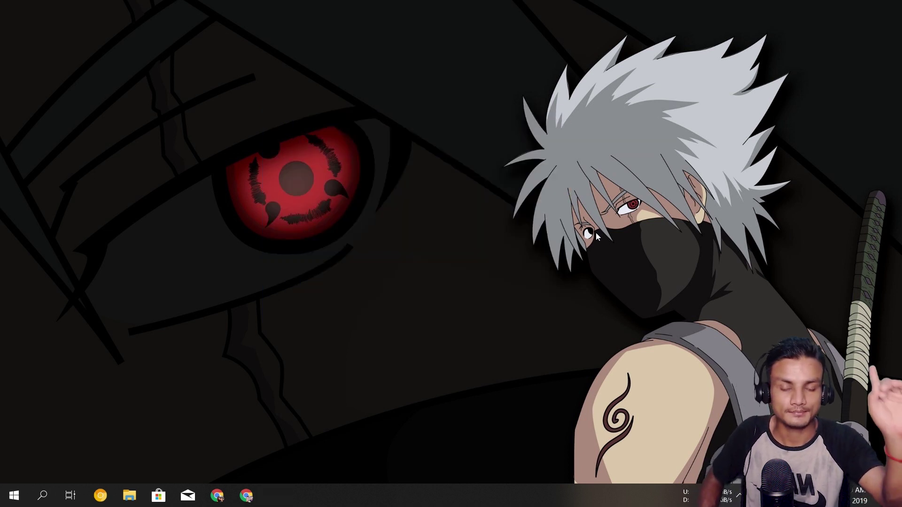